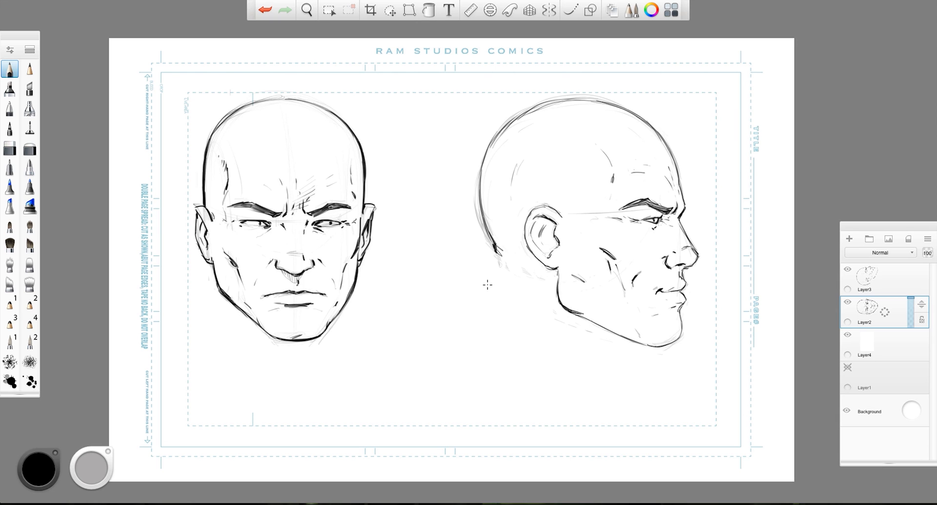
Step: Examine both head drawings and check what Layer2 contains by briefly hiding it and showing it again
key("space")
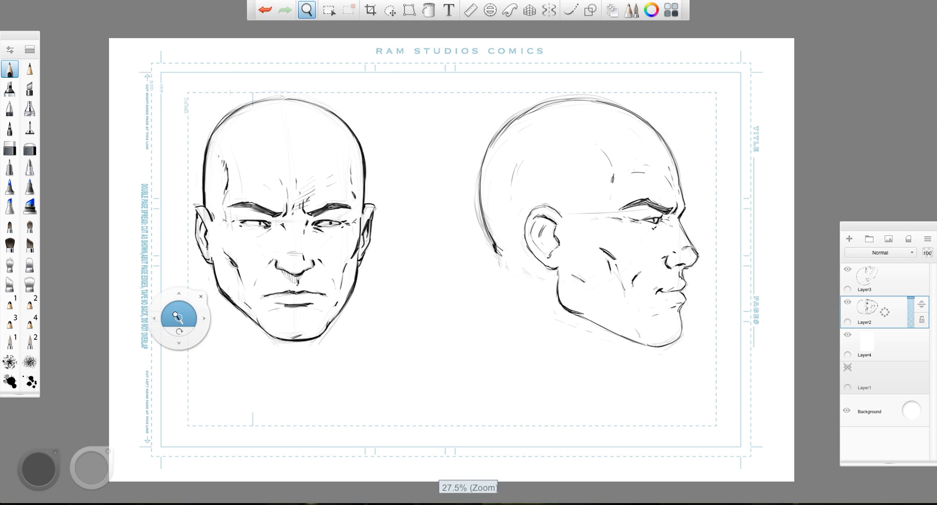
left_click_drag(178, 316, 209, 358)
key("space")
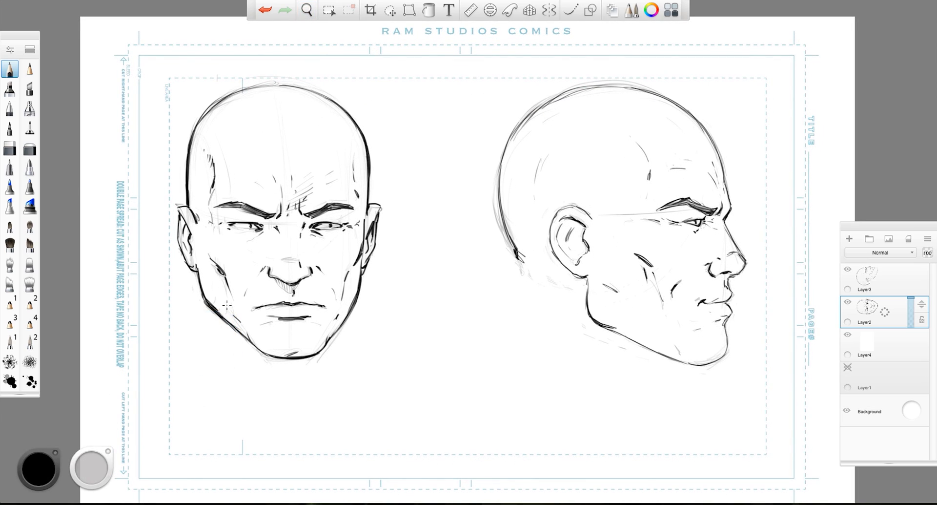
key("space")
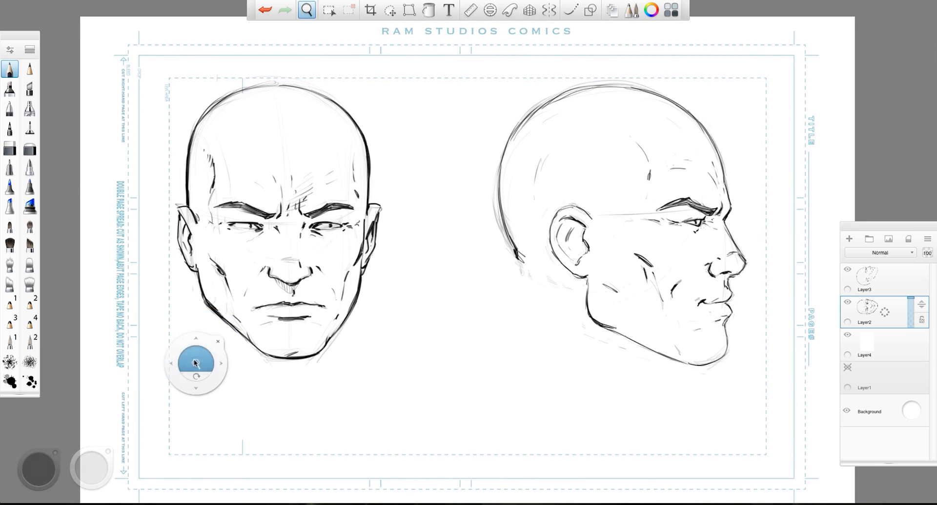
left_click_drag(200, 366, 207, 350)
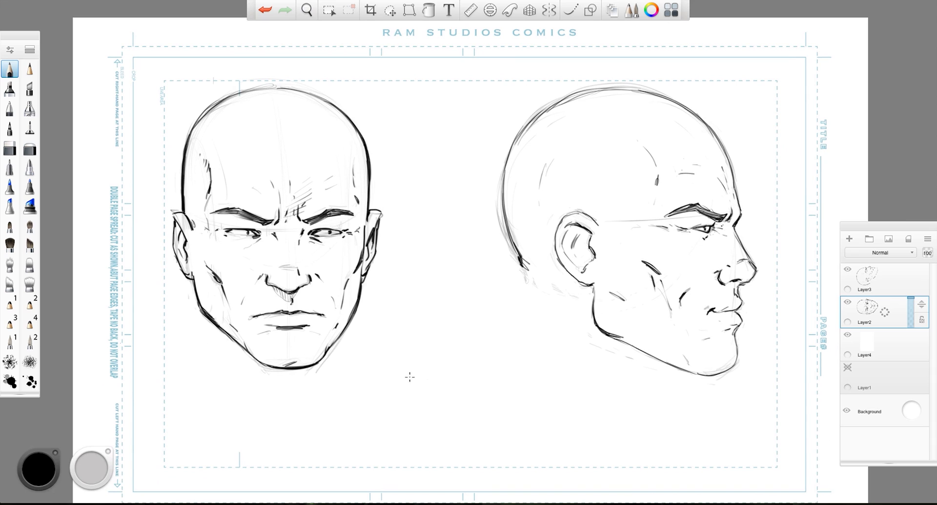
key("space")
left_click_drag(498, 360, 501, 335)
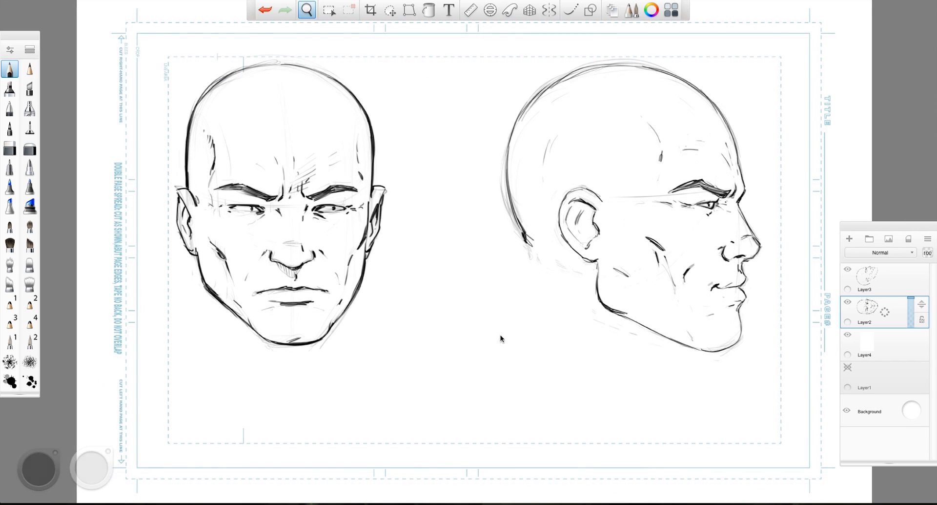
left_click(847, 301)
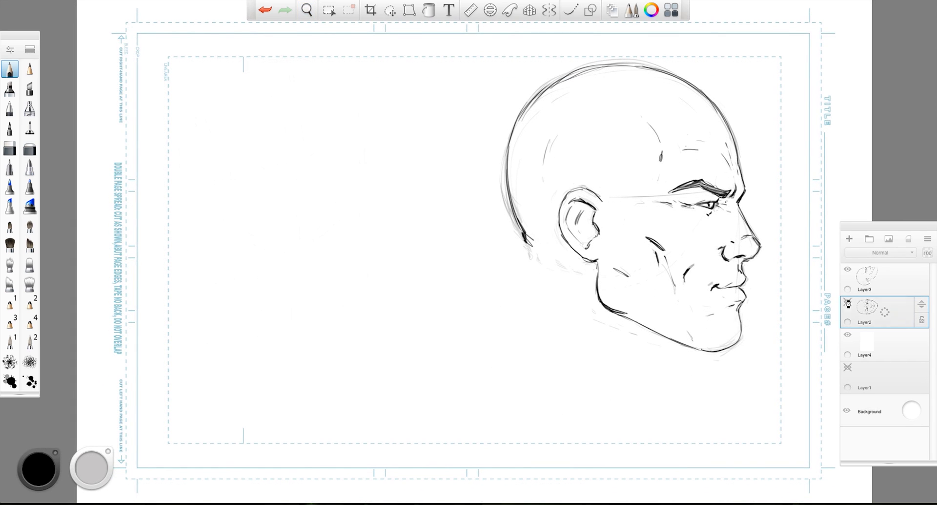
left_click(847, 302)
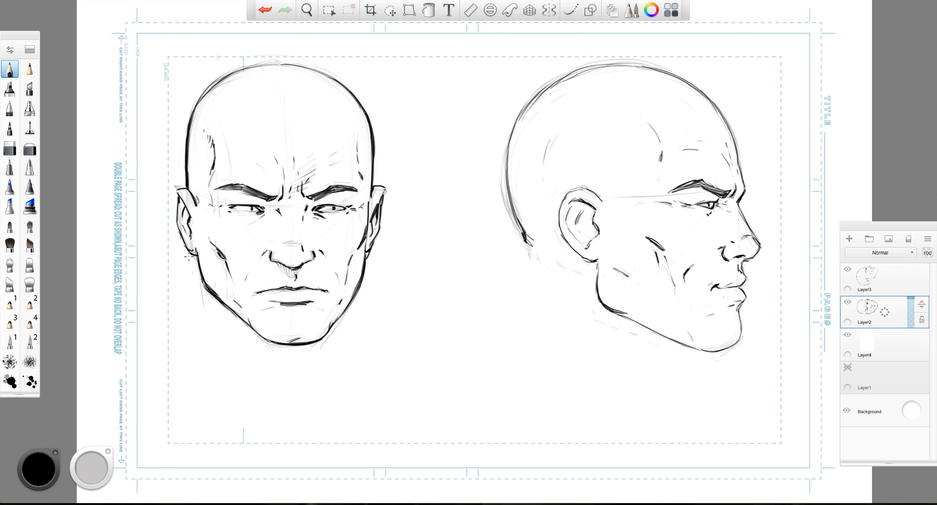
Step: Sketch the two outer neck contours of the front-view head, tapering inward from below the ears
left_click_drag(199, 277, 210, 327)
left_click_drag(204, 290, 235, 397)
left_click_drag(362, 276, 345, 352)
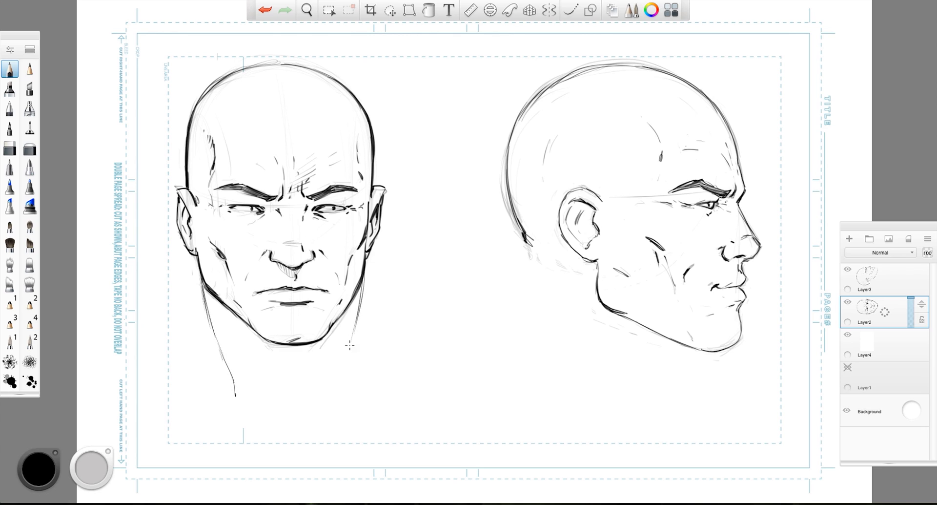
left_click_drag(357, 315, 331, 390)
left_click_drag(357, 314, 364, 273)
left_click_drag(358, 308, 344, 361)
left_click_drag(352, 327, 333, 377)
left_click_drag(201, 291, 232, 376)
left_click_drag(334, 372, 332, 392)
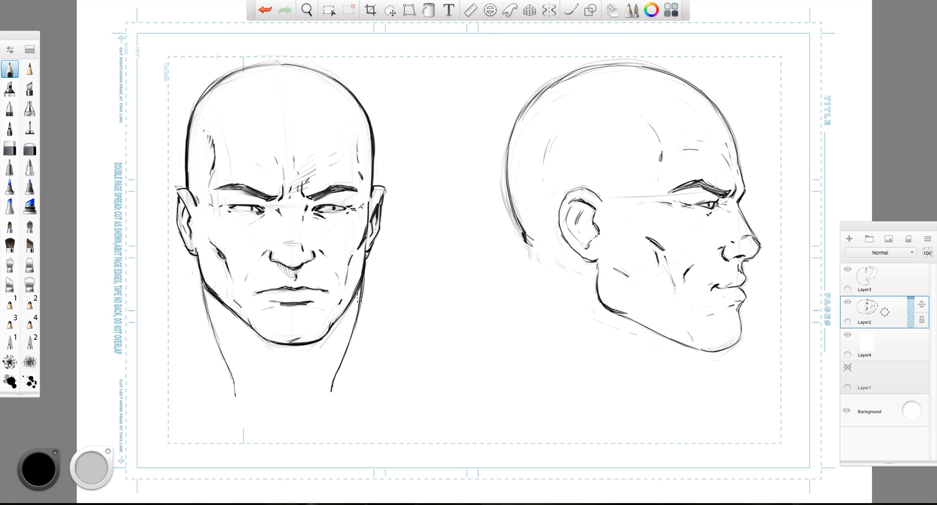
left_click_drag(337, 374, 328, 395)
Step: Draw the inner neck muscle lines of the front view converging in a V at the pit of the neck
left_click_drag(253, 358, 266, 375)
left_click_drag(314, 351, 301, 375)
mouse_move(245, 334)
left_mouse_down()
mouse_move(268, 377)
mouse_move(295, 380)
mouse_move(247, 334)
left_mouse_up()
left_click_drag(282, 404, 295, 392)
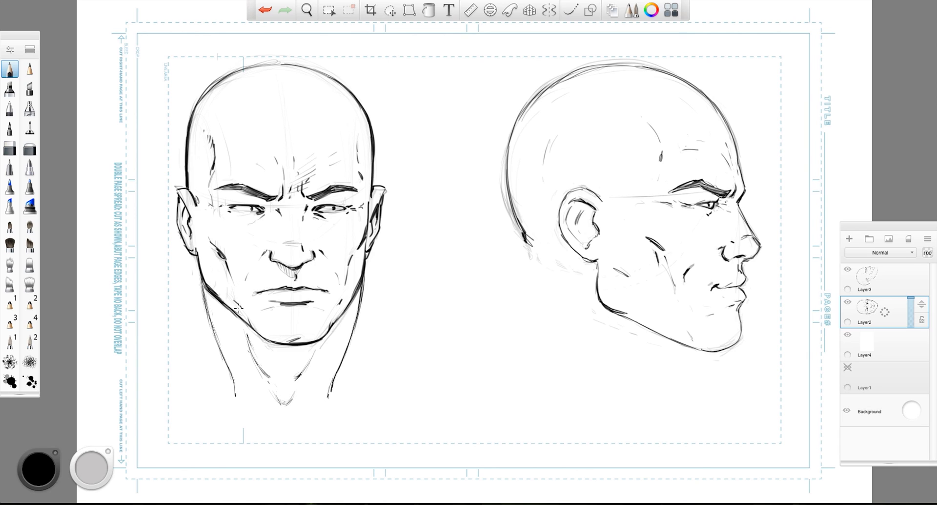
Step: Add short curved muscle strokes fanning outward along both sides of the front-view neck
left_click_drag(343, 363, 347, 387)
mouse_move(225, 360)
left_mouse_down()
mouse_move(226, 381)
mouse_move(213, 393)
mouse_move(225, 363)
left_mouse_up()
left_click_drag(350, 351, 356, 371)
left_click_drag(204, 373, 219, 348)
left_click_drag(213, 332, 197, 368)
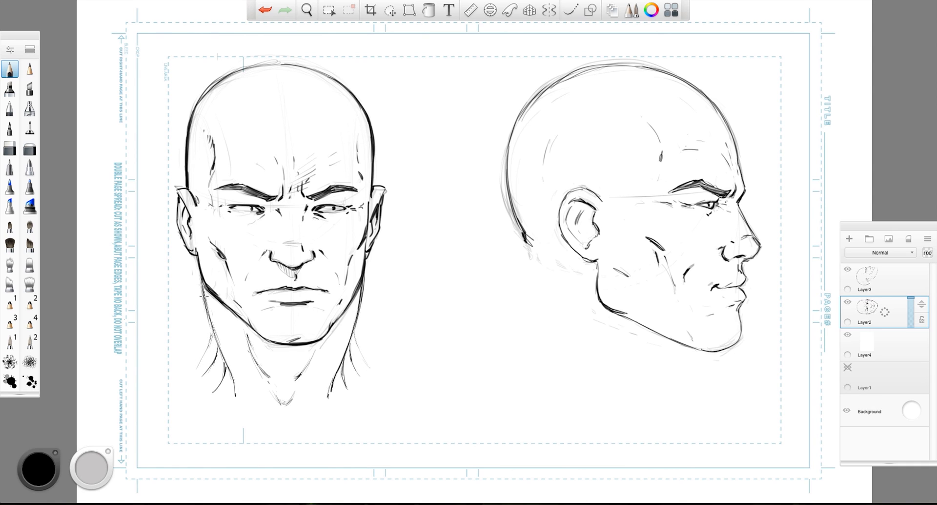
mouse_move(203, 296)
left_mouse_down()
mouse_move(265, 389)
mouse_move(276, 425)
mouse_move(345, 313)
left_mouse_up()
key("ctrl+z")
left_click_drag(343, 366, 351, 389)
left_click_drag(350, 346, 362, 376)
left_click_drag(356, 333, 370, 365)
Step: Sketch both collarbones sloping outward and slightly up from the pit of the front-view neck
mouse_move(288, 413)
left_mouse_down()
mouse_move(298, 412)
mouse_move(184, 390)
left_mouse_up()
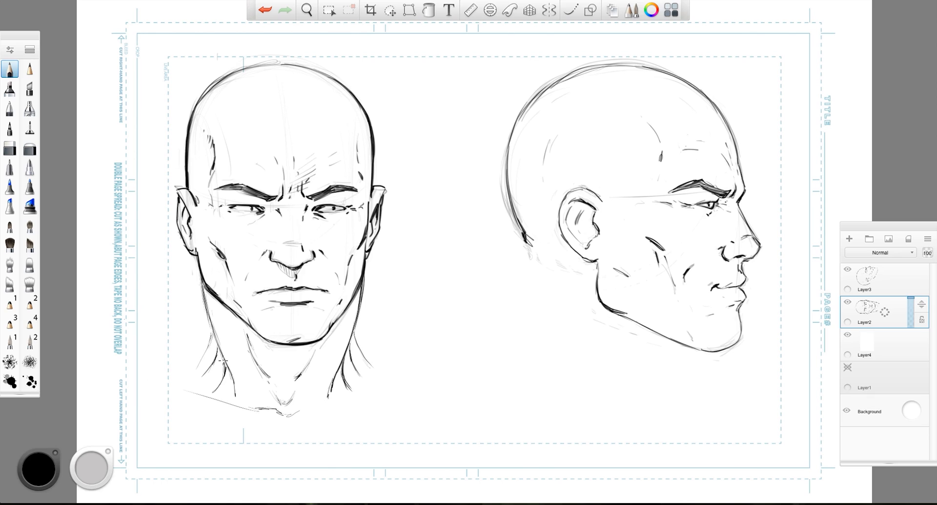
left_click_drag(301, 408, 416, 377)
left_click_drag(341, 394, 309, 410)
Step: Draw and reinforce the trapezius slopes from both sides of the front-view neck, with light marks below the collarbones
left_click_drag(360, 310, 431, 355)
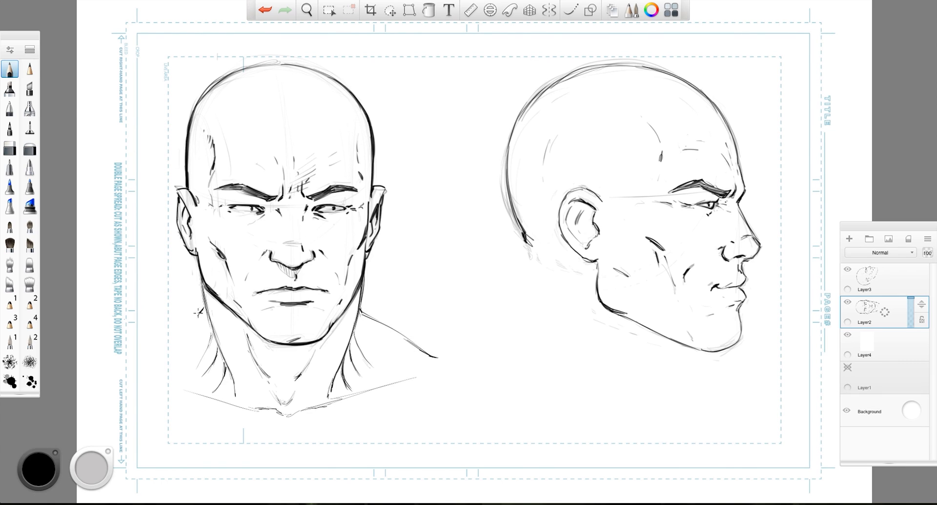
left_click_drag(204, 307, 126, 359)
left_click_drag(193, 321, 121, 363)
left_click_drag(306, 423, 260, 426)
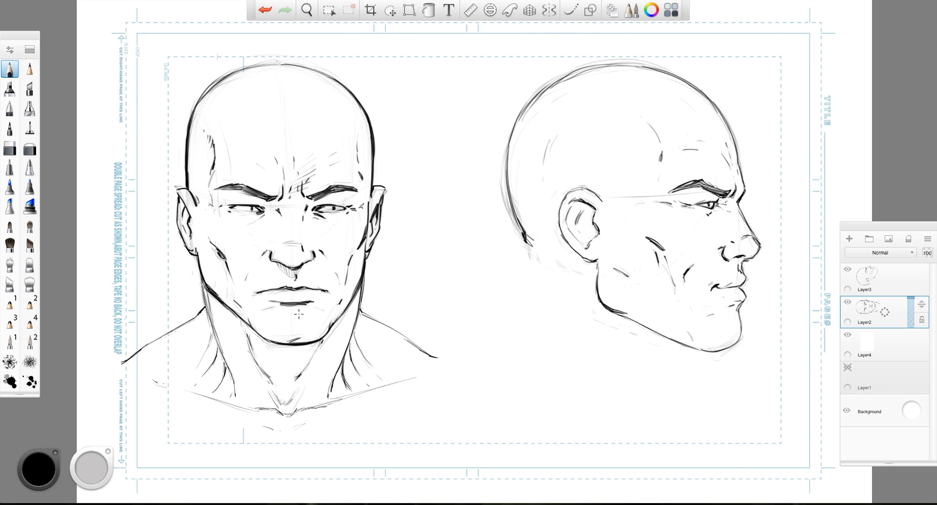
left_click_drag(229, 387, 235, 399)
left_click_drag(365, 313, 431, 356)
left_click_drag(195, 317, 167, 331)
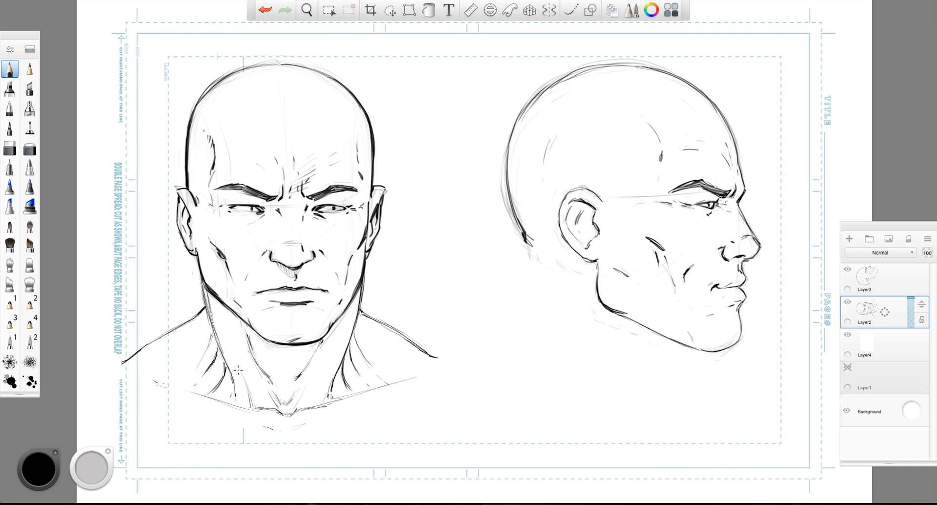
mouse_move(234, 381)
left_mouse_down()
mouse_move(247, 354)
mouse_move(223, 395)
left_mouse_up()
left_click_drag(234, 325, 207, 348)
mouse_move(333, 338)
left_mouse_down()
mouse_move(356, 370)
mouse_move(346, 359)
mouse_move(359, 352)
left_mouse_up()
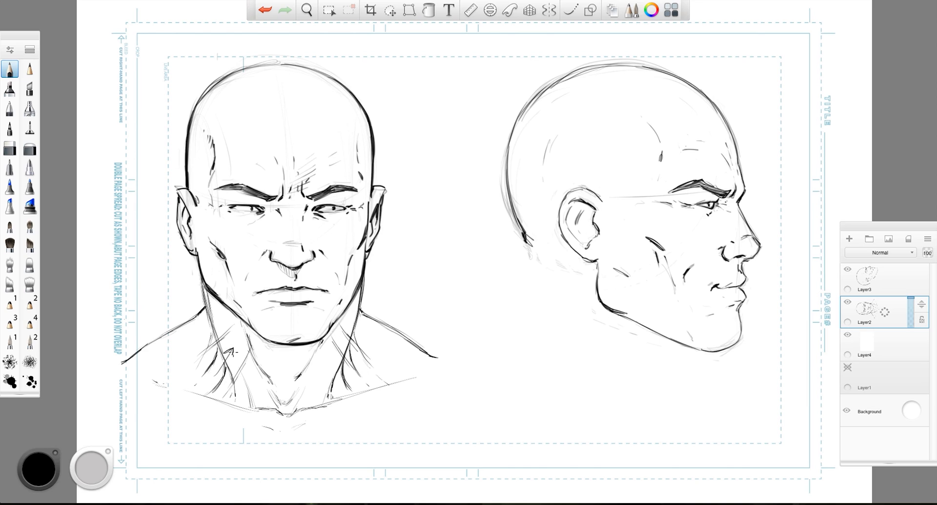
key("ctrl+z")
key("ctrl+z")
key("ctrl+z")
key("ctrl+z")
key("ctrl+z")
key("ctrl+z")
key("ctrl+z")
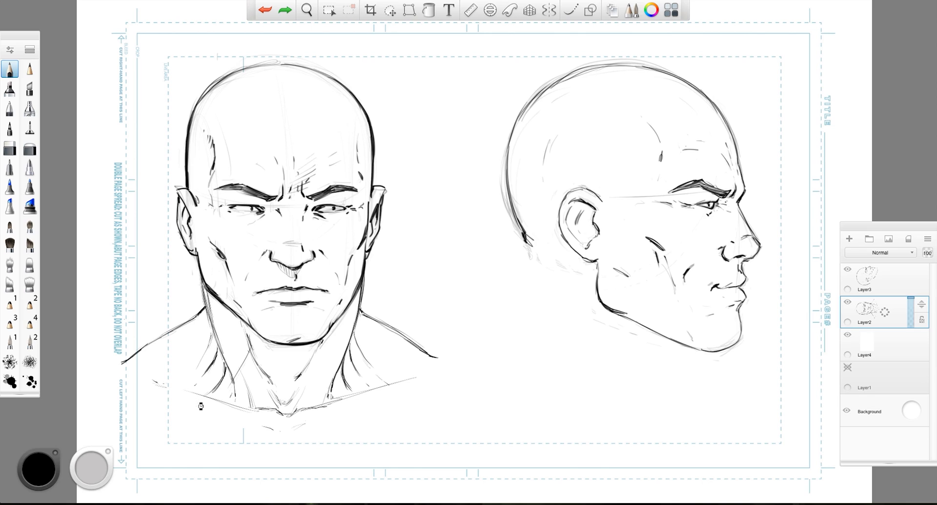
Step: Strengthen the front view's inner neck and shoulder lines, extend the shoulders outward, and add faint upper-chest marks
left_click_drag(264, 360, 270, 374)
left_click_drag(245, 326, 250, 339)
left_click_drag(359, 311, 434, 357)
left_click_drag(366, 316, 412, 357)
mouse_move(409, 344)
left_mouse_down()
mouse_move(412, 357)
mouse_move(500, 379)
left_mouse_up()
key("ctrl+z")
key("ctrl+z")
key("ctrl+z")
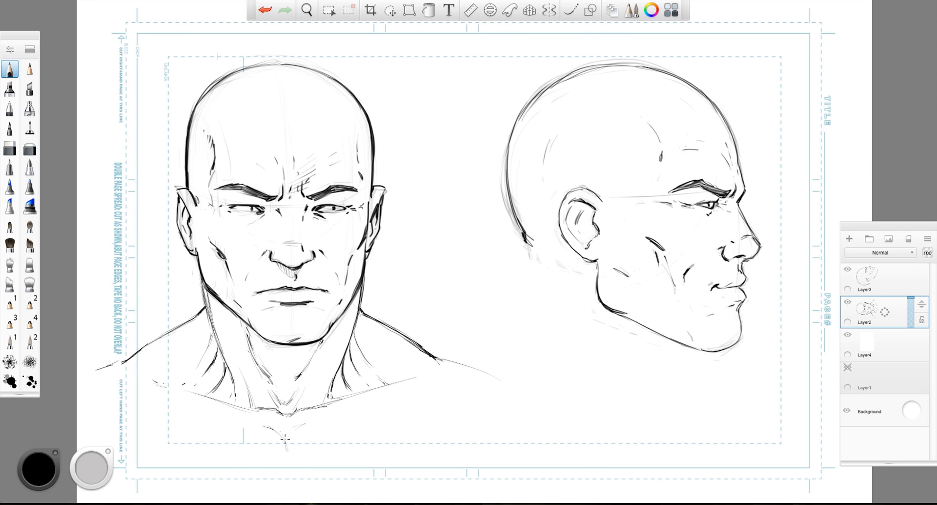
mouse_move(257, 426)
left_mouse_down()
mouse_move(272, 432)
mouse_move(257, 432)
left_mouse_up()
left_click_drag(316, 427, 305, 431)
Step: Outline the cast shadow beneath the front-view jaw and fill it with fine vertical hatching from side to side
mouse_move(215, 300)
left_mouse_down()
mouse_move(263, 362)
mouse_move(307, 367)
mouse_move(323, 319)
mouse_move(326, 354)
mouse_move(309, 368)
mouse_move(340, 326)
mouse_move(314, 366)
left_mouse_up()
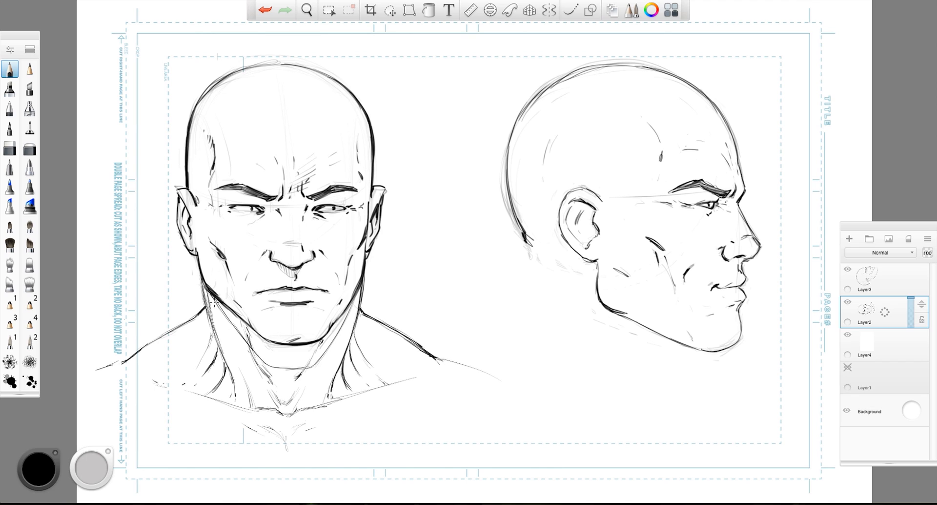
mouse_move(211, 299)
left_mouse_down()
mouse_move(253, 347)
mouse_move(255, 331)
mouse_move(274, 365)
left_mouse_up()
left_click_drag(275, 343, 279, 370)
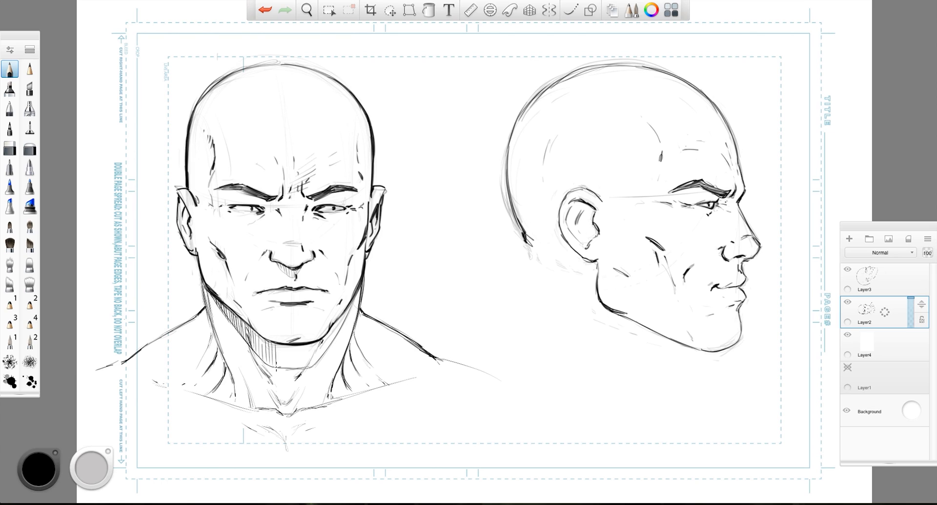
left_click_drag(276, 338, 280, 367)
mouse_move(282, 345)
left_mouse_down()
mouse_move(287, 368)
mouse_move(288, 355)
left_mouse_up()
mouse_move(288, 348)
left_mouse_down()
mouse_move(292, 370)
mouse_move(307, 365)
left_mouse_up()
left_click_drag(308, 345, 315, 365)
left_click_drag(315, 343, 318, 366)
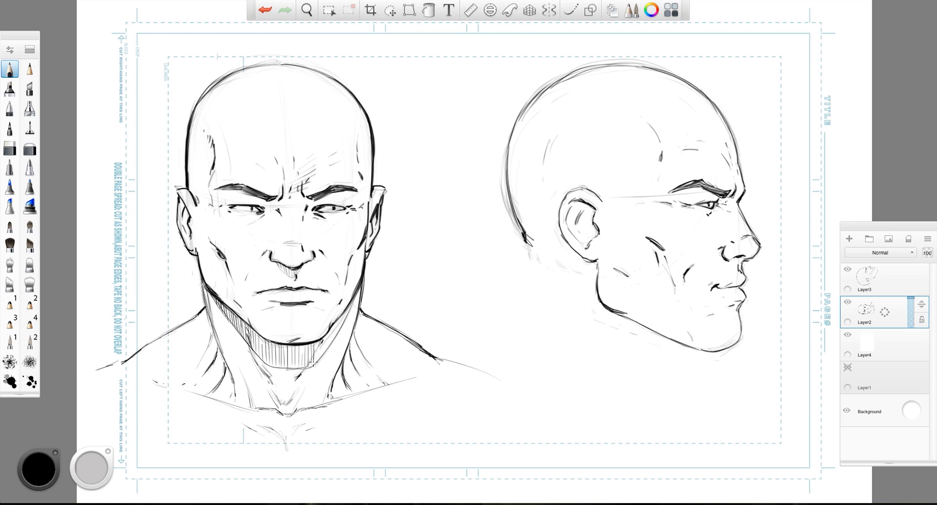
left_click_drag(320, 334, 327, 354)
left_click_drag(328, 330, 336, 348)
left_click_drag(331, 320, 339, 336)
left_click_drag(349, 302, 352, 312)
left_click_drag(353, 296, 359, 302)
left_click_drag(206, 297, 214, 323)
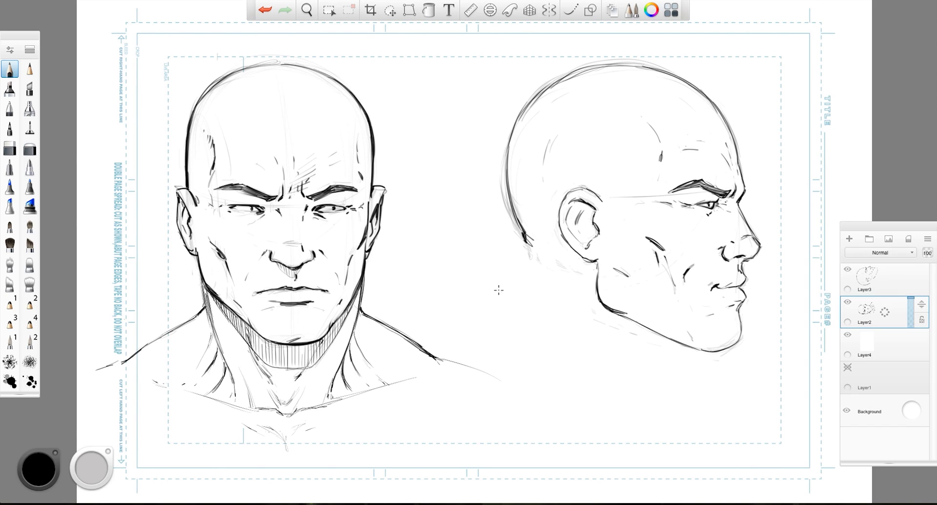
key("space")
mouse_move(490, 268)
left_mouse_down()
mouse_move(387, 253)
mouse_move(349, 266)
left_mouse_up()
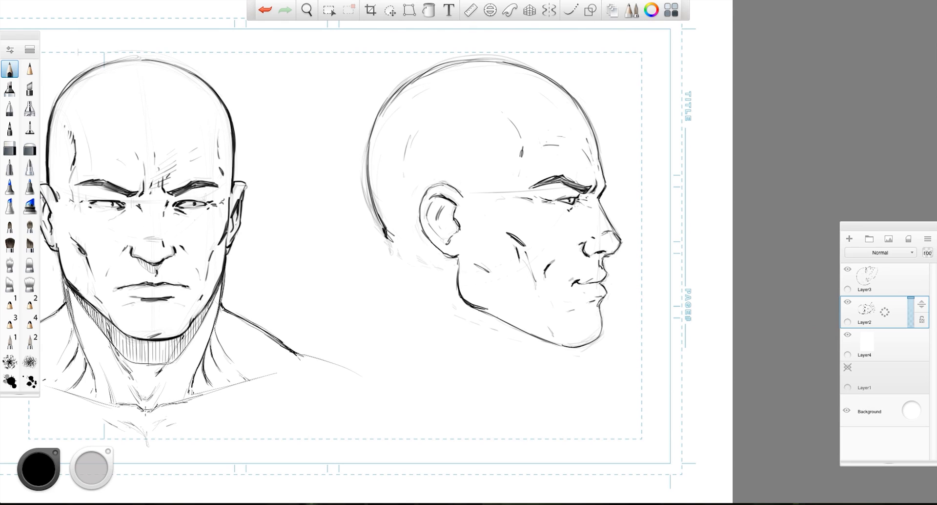
left_click_drag(144, 411, 621, 411)
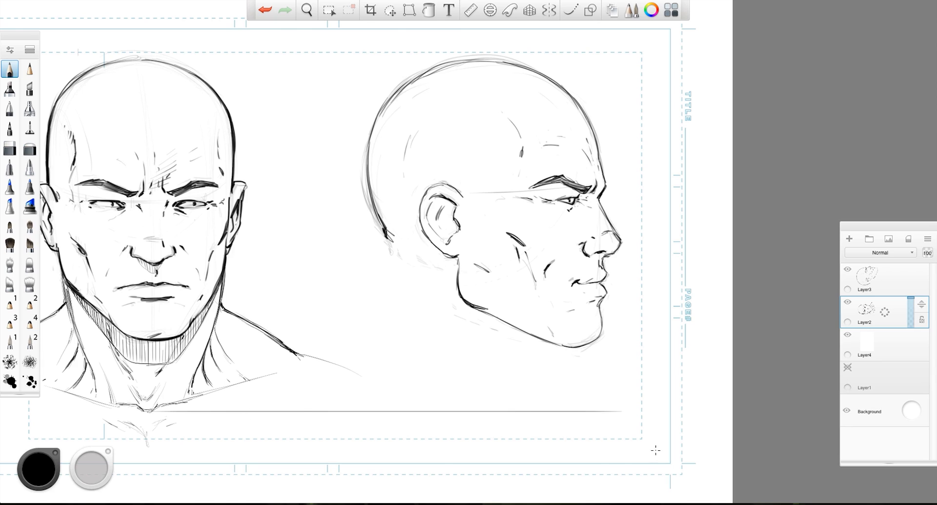
key("ctrl+z")
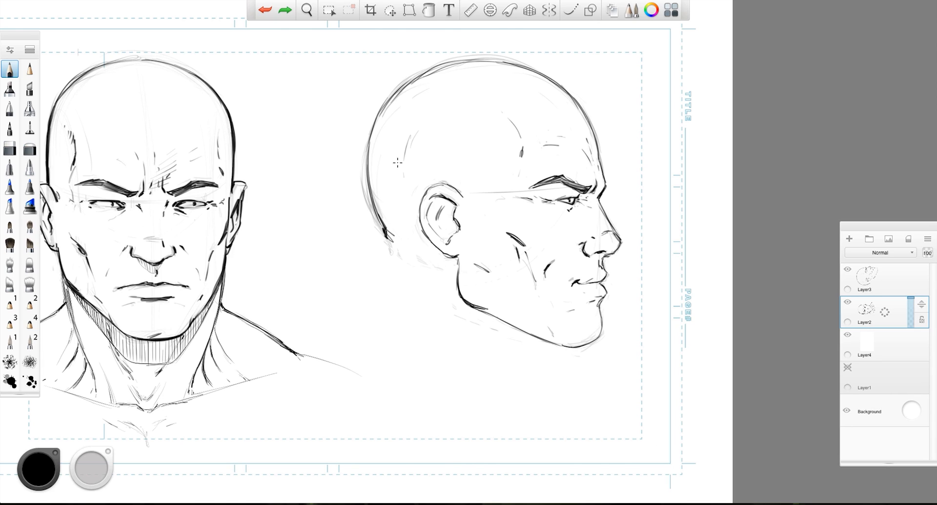
left_click_drag(387, 227, 378, 281)
key("ctrl+z")
left_click_drag(385, 228, 379, 371)
mouse_move(529, 335)
left_mouse_down()
mouse_move(517, 384)
mouse_move(689, 493)
left_mouse_up()
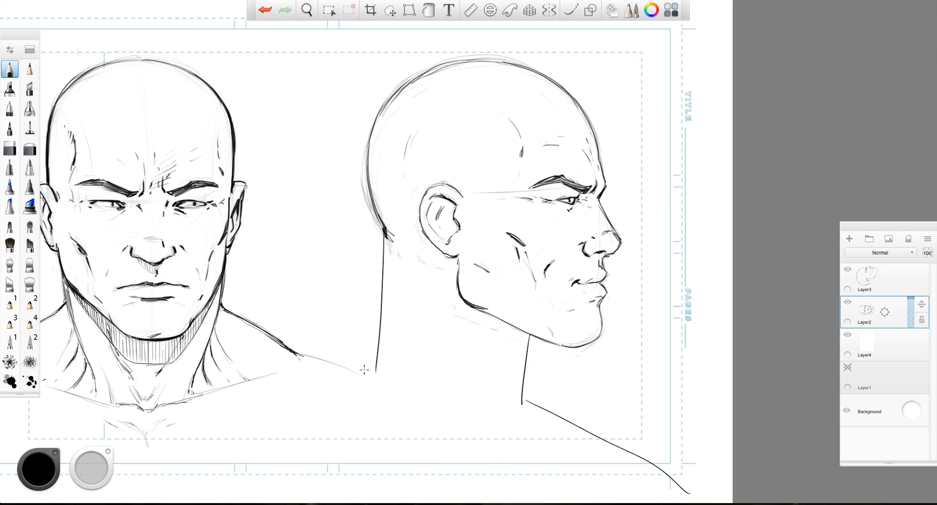
key("ctrl+z")
key("ctrl+z")
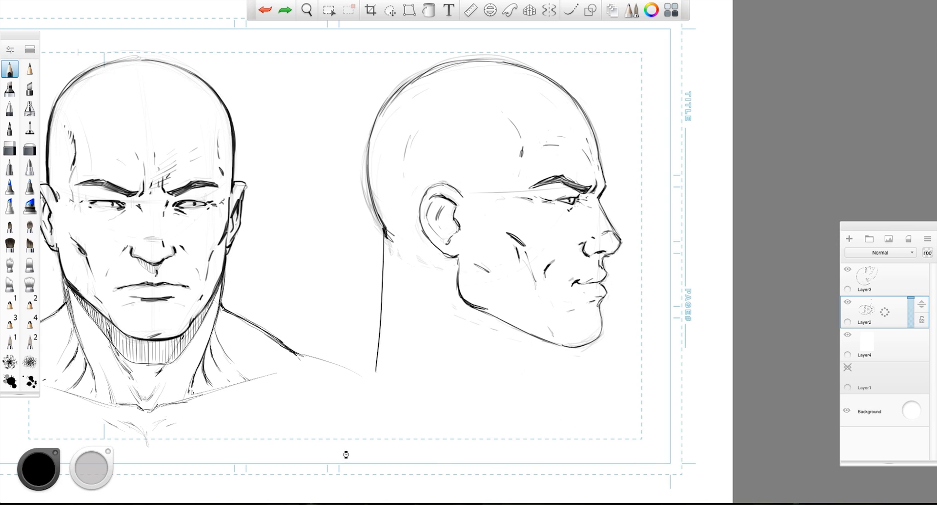
key("ctrl+z")
Step: Draw the back of the profile neck as a backward-sweeping curve from the skull base, and thicken it
mouse_move(384, 236)
left_mouse_down()
mouse_move(377, 310)
mouse_move(355, 366)
mouse_move(369, 320)
left_mouse_up()
left_click_drag(384, 251, 339, 405)
left_click_drag(380, 295, 345, 391)
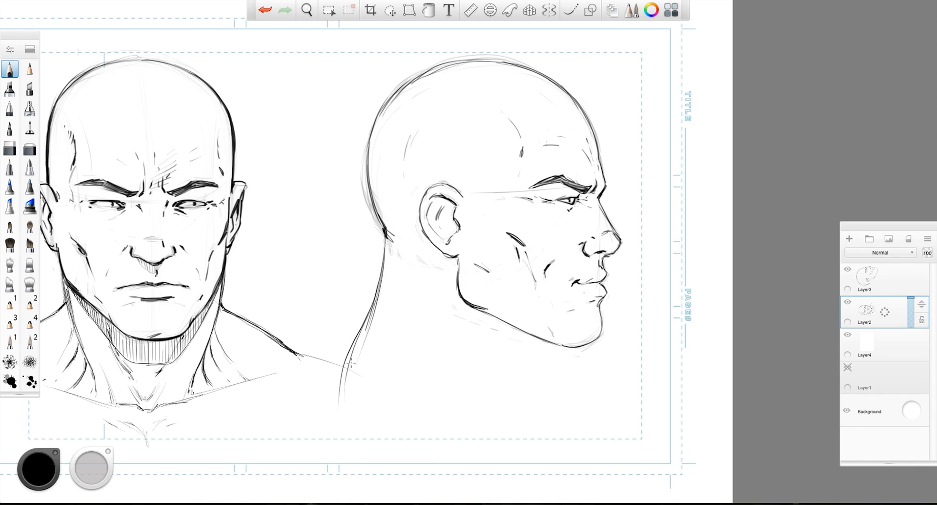
left_click_drag(381, 279, 353, 350)
left_click_drag(391, 236, 382, 283)
Step: Draw the profile's neck muscle from behind the jaw to the pit of the neck, plus the throat lines under the chin
mouse_move(444, 270)
left_mouse_down()
mouse_move(471, 342)
mouse_move(528, 412)
left_mouse_up()
mouse_move(520, 393)
left_mouse_down()
mouse_move(447, 287)
mouse_move(532, 415)
left_mouse_up()
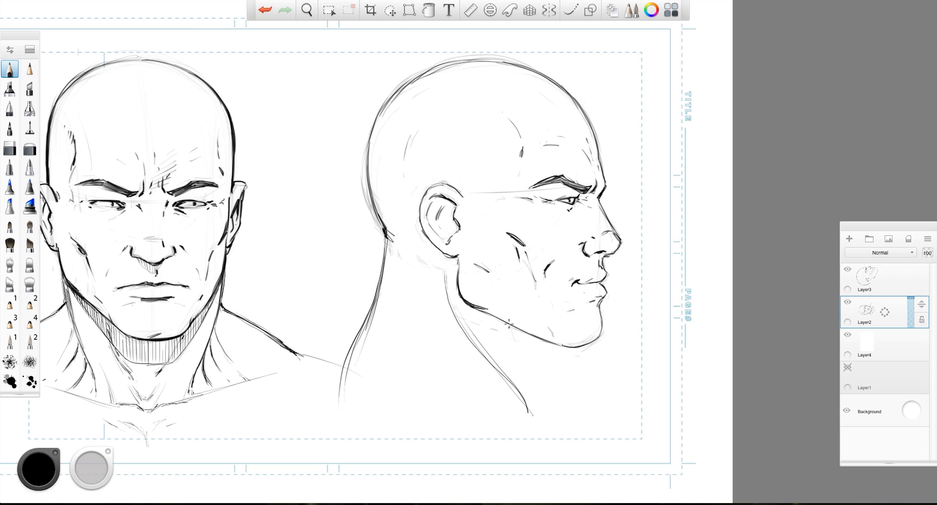
left_click_drag(509, 325, 539, 411)
left_click_drag(510, 337, 540, 402)
left_click_drag(537, 375, 545, 338)
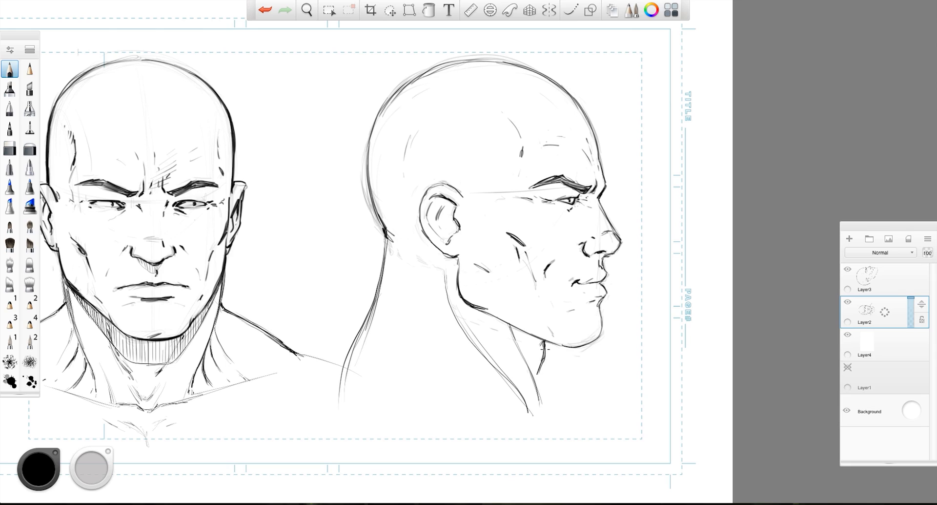
left_click_drag(541, 360, 550, 411)
left_click_drag(206, 352, 213, 333)
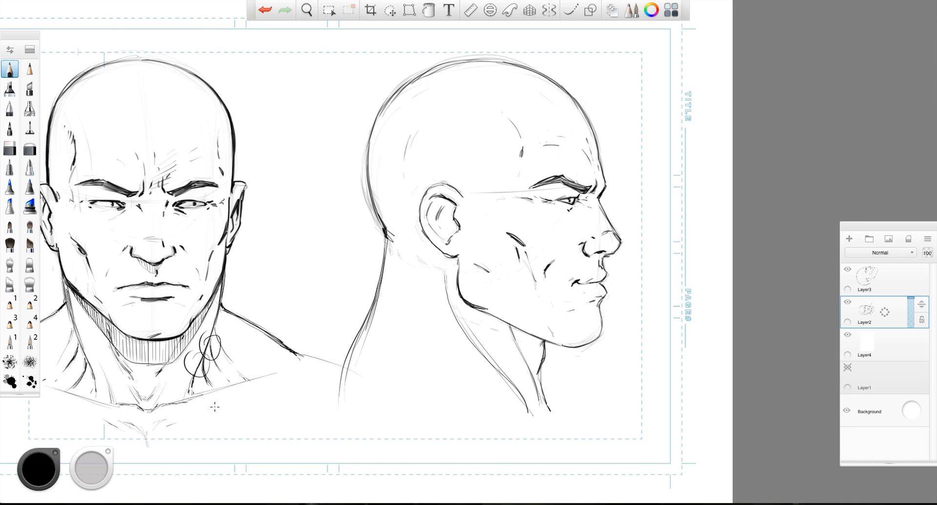
key("ctrl+z")
key("ctrl+z")
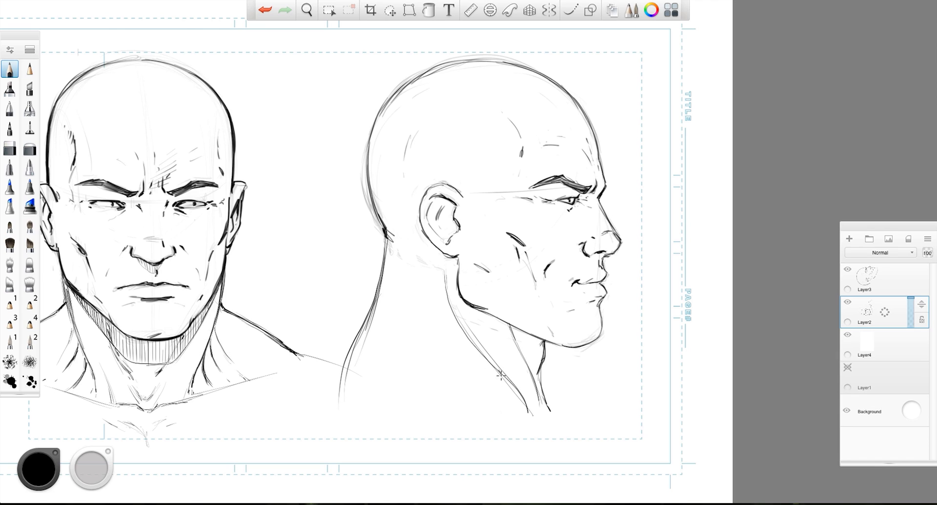
Step: Add faint curved contour lines descending from the long diagonal neck muscle on the profile head
left_click_drag(501, 375, 502, 414)
left_click_drag(487, 366, 477, 412)
left_click_drag(472, 342, 463, 387)
Step: Sketch the front edge of the profile's trapezius curving from the skull base down toward the collarbone
mouse_move(386, 239)
left_mouse_down()
mouse_move(410, 252)
mouse_move(399, 254)
mouse_move(415, 317)
left_mouse_up()
mouse_move(408, 285)
left_mouse_down()
mouse_move(428, 358)
mouse_move(427, 350)
mouse_move(510, 443)
left_mouse_up()
left_click_drag(446, 374, 509, 426)
left_click_drag(459, 386, 503, 420)
mouse_move(413, 326)
left_mouse_down()
mouse_move(464, 389)
mouse_move(423, 352)
left_mouse_up()
left_click_drag(408, 295, 449, 374)
Step: Reinforce the lower back-of-neck contour and the trapezius front edge on the profile view with darker strokes
left_click_drag(358, 341, 342, 414)
left_click_drag(349, 376, 341, 413)
mouse_move(354, 343)
left_mouse_down()
mouse_move(346, 392)
mouse_move(352, 415)
mouse_move(434, 436)
mouse_move(362, 430)
left_mouse_up()
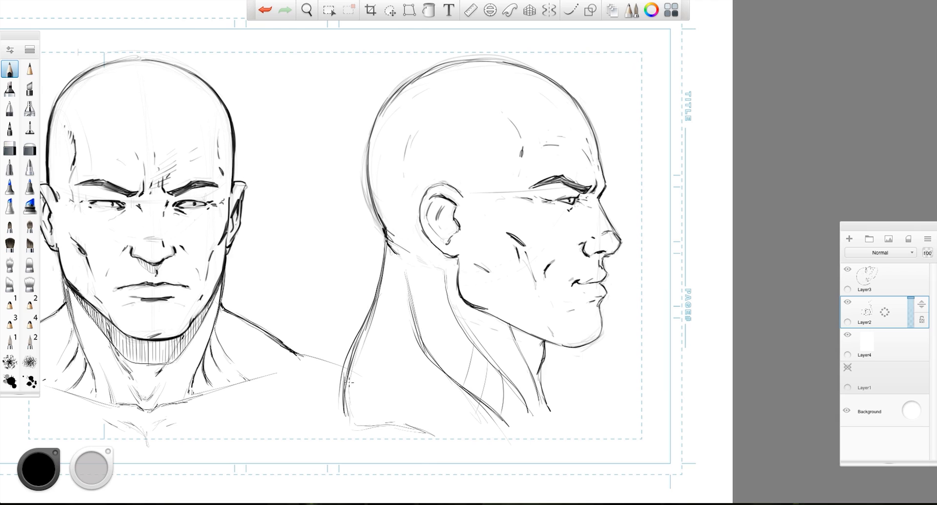
left_click_drag(350, 382, 347, 413)
mouse_move(406, 273)
left_mouse_down()
mouse_move(413, 300)
mouse_move(498, 430)
left_mouse_up()
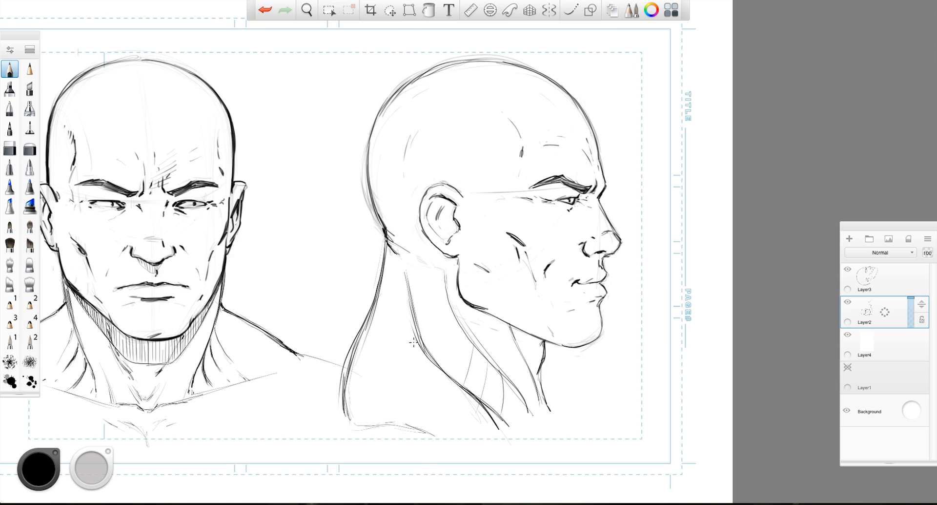
Step: Sketch the profile's rounded shoulder curve below the trapezius and the collarbone running back from the pit of the neck
left_click_drag(336, 365, 340, 409)
mouse_move(350, 350)
left_mouse_down()
mouse_move(343, 403)
mouse_move(462, 447)
left_mouse_up()
left_click_drag(402, 445, 512, 469)
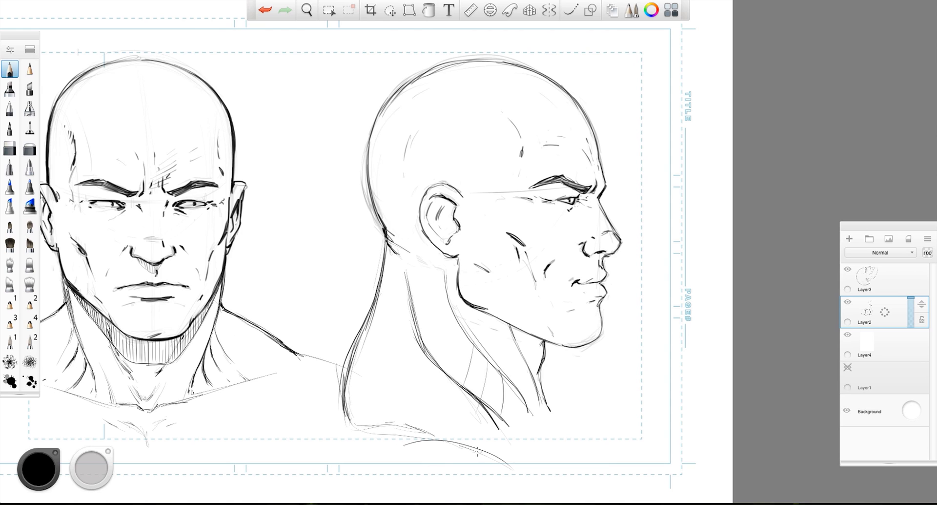
mouse_move(372, 460)
left_mouse_down()
mouse_move(459, 441)
mouse_move(546, 480)
left_mouse_up()
mouse_move(545, 410)
left_mouse_down()
mouse_move(494, 445)
mouse_move(556, 417)
mouse_move(527, 454)
left_mouse_up()
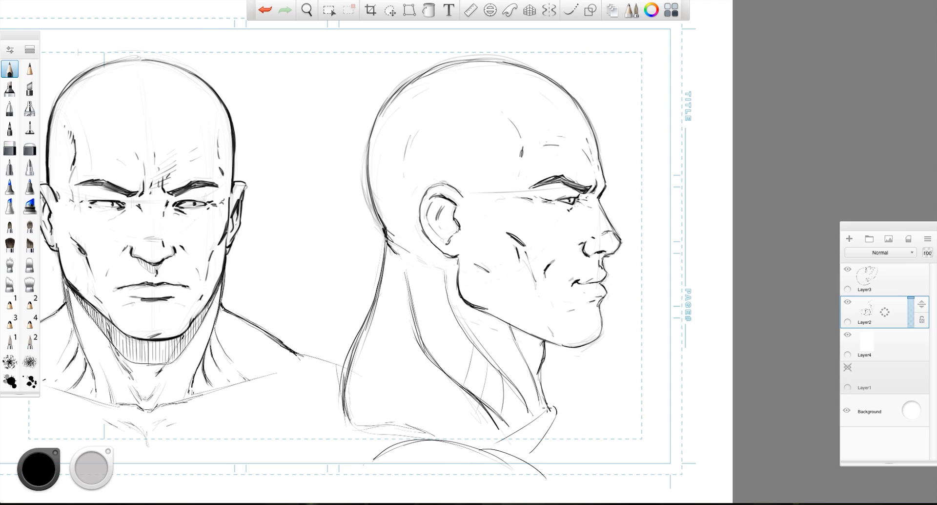
Step: Draw the profile's upper chest line sloping down from the pit of the neck and the upper back line behind the trapezius
mouse_move(558, 416)
left_mouse_down()
mouse_move(626, 471)
mouse_move(613, 464)
left_mouse_up()
mouse_move(556, 410)
left_mouse_down()
mouse_move(549, 401)
mouse_move(622, 483)
left_mouse_up()
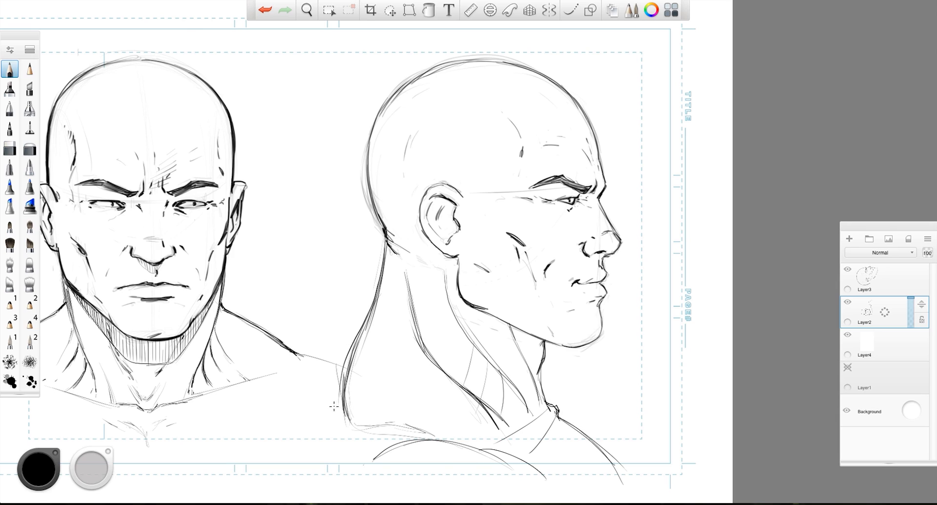
mouse_move(337, 395)
left_mouse_down()
mouse_move(316, 445)
mouse_move(321, 439)
left_mouse_up()
left_click_drag(334, 399, 317, 441)
left_click_drag(354, 345, 342, 390)
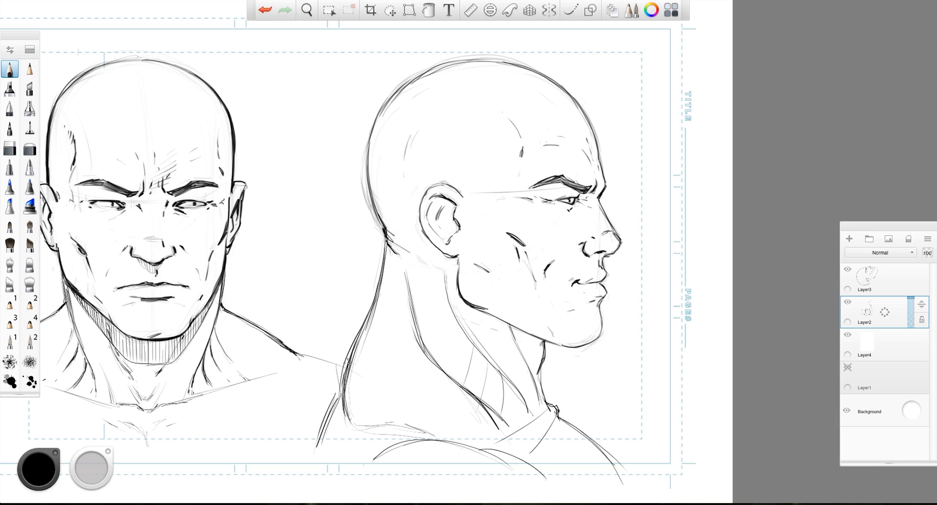
Step: Add light contour lines along the profile's neck muscles and the top of the shoulder
mouse_move(364, 420)
left_mouse_down()
mouse_move(431, 428)
mouse_move(466, 416)
left_mouse_up()
left_click_drag(448, 287, 454, 323)
left_click_drag(404, 276, 441, 359)
left_click_drag(457, 327, 447, 354)
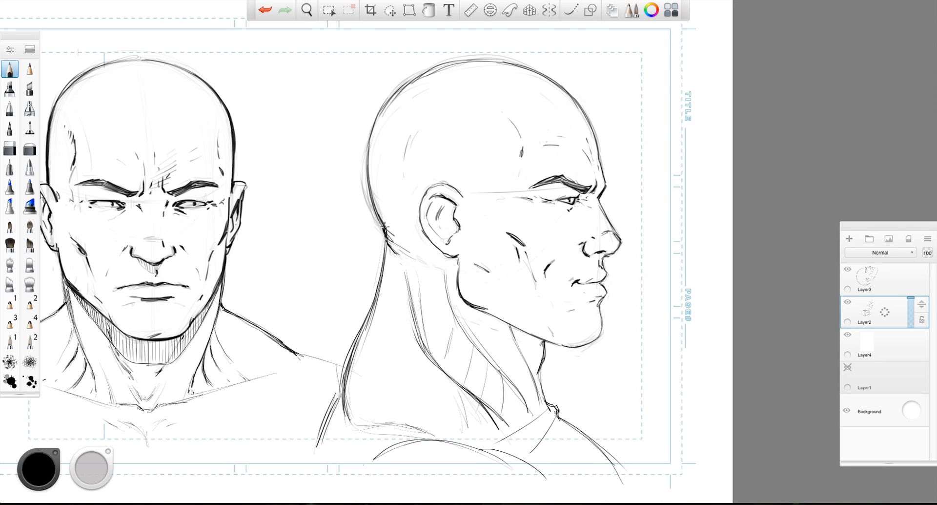
Step: Redraw the profile's back-of-neck contour from the skull base down to the upper back
left_click_drag(385, 242, 390, 263)
left_click_drag(391, 252, 360, 341)
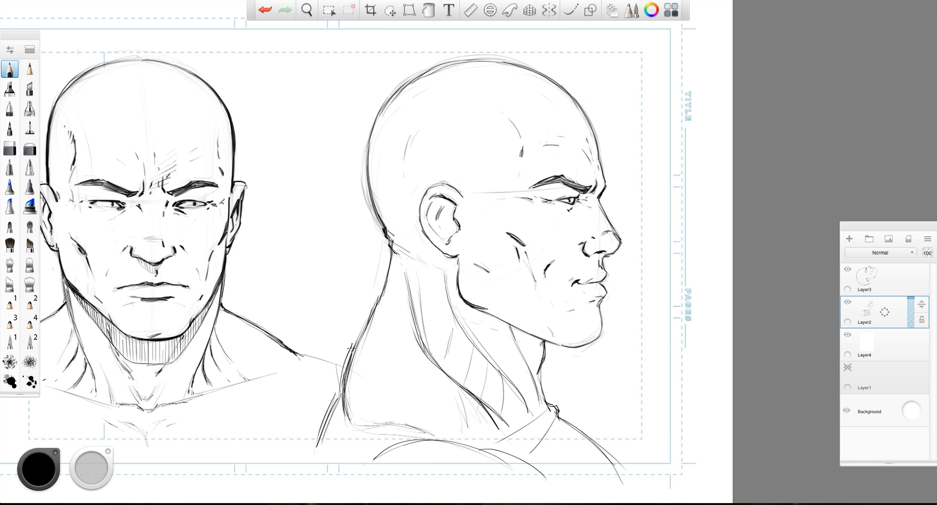
left_click_drag(334, 373, 319, 441)
Step: Fade the profile's neck and shoulder sketch to faint guide lines using the soft eraser at size 200
key("space")
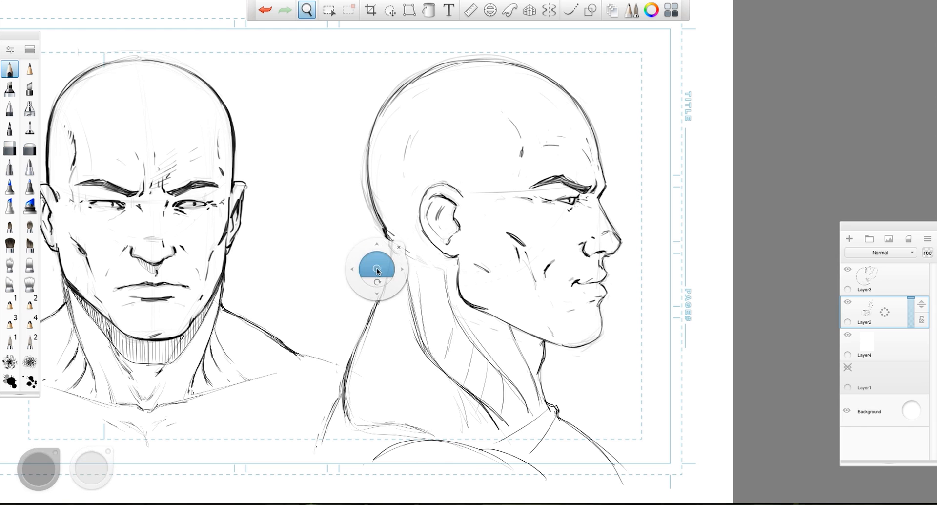
mouse_move(378, 269)
left_mouse_down()
mouse_move(368, 265)
mouse_move(367, 275)
left_mouse_up()
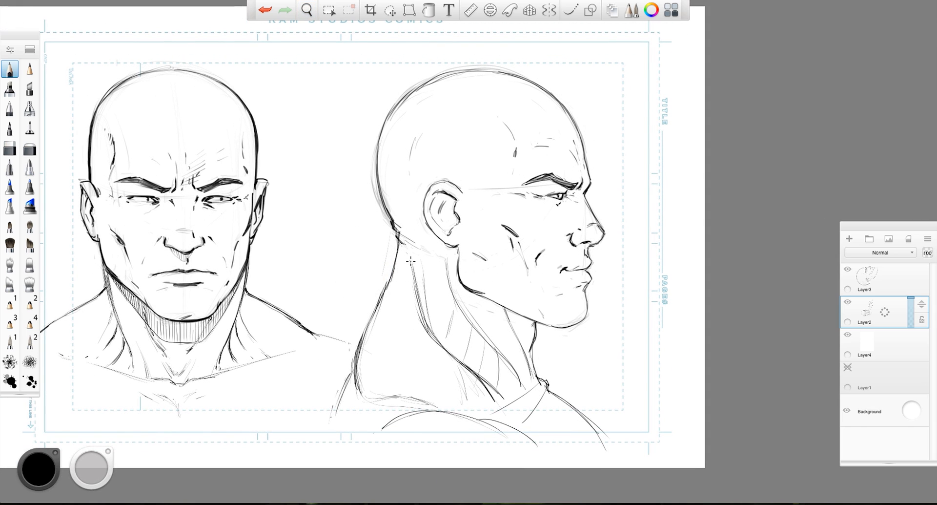
left_click(30, 147)
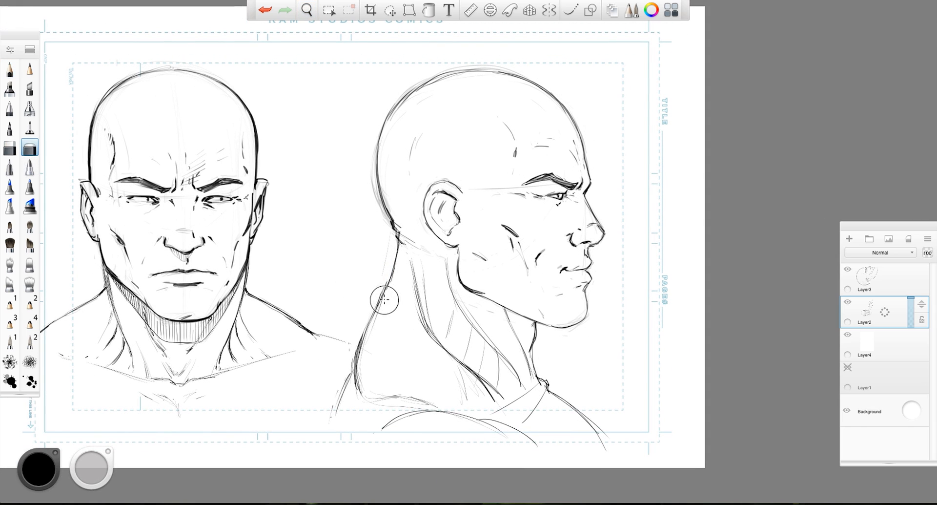
key("bracketright")
key("bracketright")
key("bracketright")
key("bracketright")
key("bracketright")
key("bracketright")
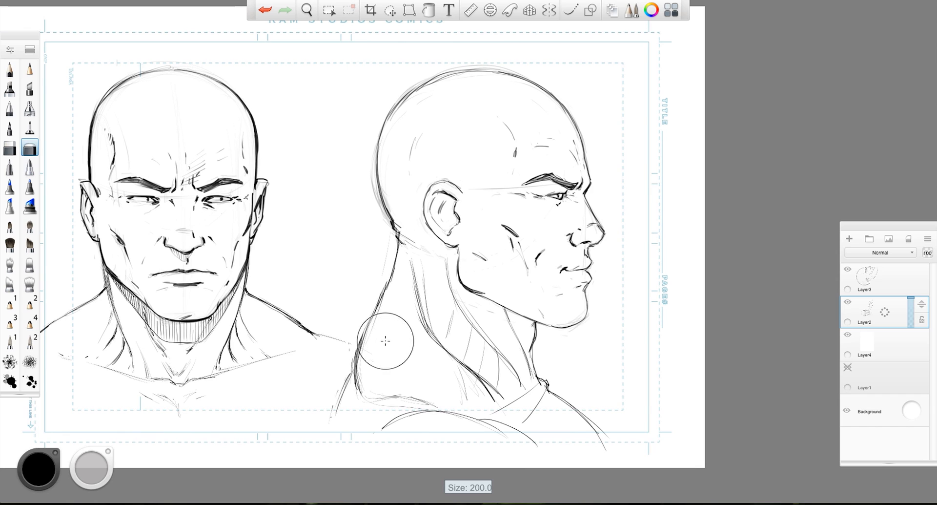
mouse_move(416, 309)
left_mouse_down()
mouse_move(476, 376)
mouse_move(485, 312)
mouse_move(440, 262)
mouse_move(401, 293)
mouse_move(356, 371)
mouse_move(360, 434)
mouse_move(514, 331)
mouse_move(403, 268)
mouse_move(505, 338)
left_mouse_up()
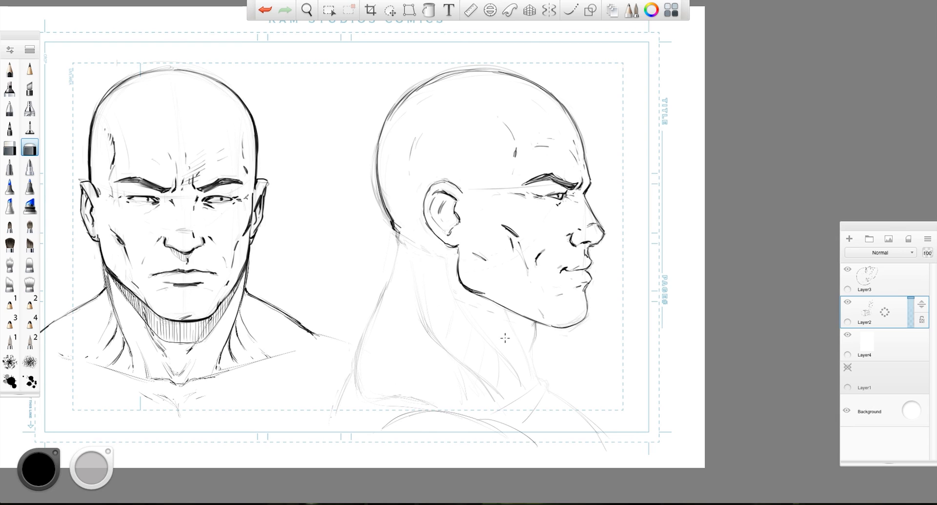
left_click(848, 302)
left_click(848, 302)
Step: Redraw the profile's throat line and the back-of-neck contour down to the shoulder in dark pencil over the faint guides
left_click(10, 70)
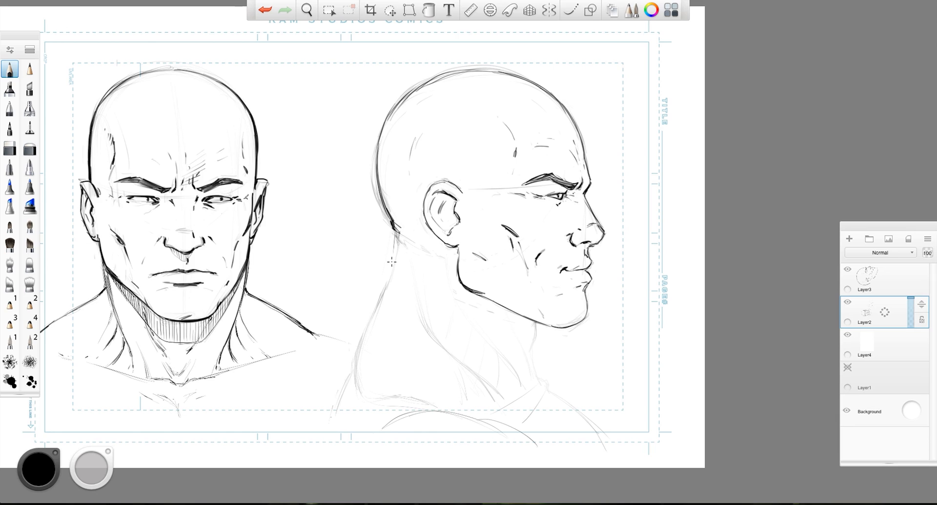
left_click_drag(394, 227, 392, 280)
mouse_move(515, 318)
left_mouse_down()
mouse_move(506, 351)
mouse_move(515, 371)
left_mouse_up()
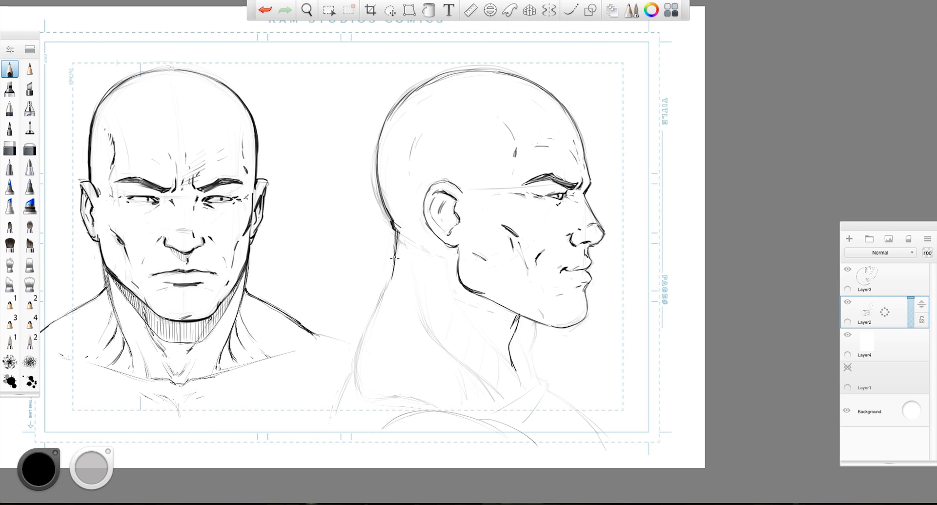
mouse_move(395, 259)
left_mouse_down()
mouse_move(365, 333)
mouse_move(361, 381)
mouse_move(362, 391)
mouse_move(410, 403)
left_mouse_up()
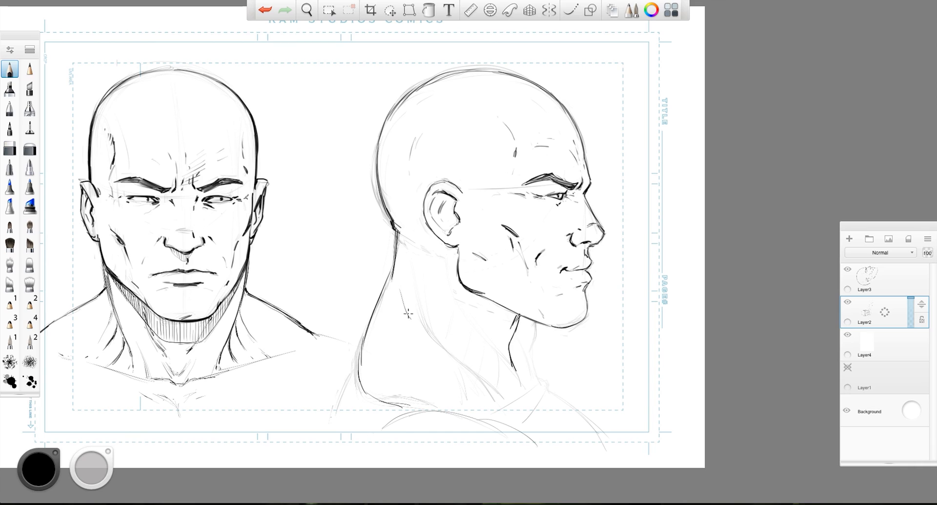
Step: Draw the dark front edge of the profile's trapezius down to the collarbone and a short throat line under the jaw
mouse_move(408, 306)
left_mouse_down()
mouse_move(452, 369)
mouse_move(438, 347)
mouse_move(463, 405)
left_mouse_up()
left_click_drag(438, 349, 462, 403)
left_click_drag(485, 305, 490, 337)
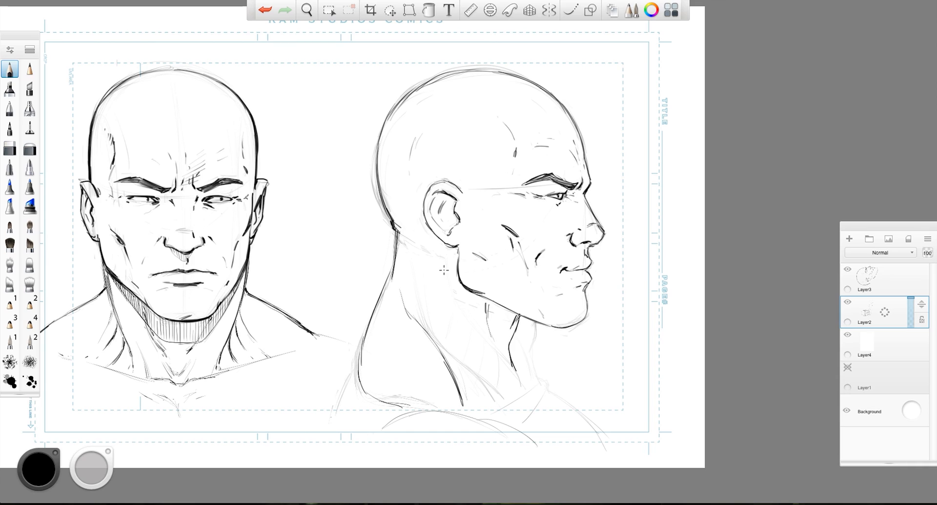
Step: Draw the profile's long neck muscle from behind the jaw to the pit of the neck, with short inner muscle strokes
left_click_drag(444, 270, 450, 321)
mouse_move(445, 290)
left_mouse_down()
mouse_move(464, 334)
mouse_move(505, 381)
left_mouse_up()
mouse_move(493, 343)
left_mouse_down()
mouse_move(505, 359)
mouse_move(482, 363)
mouse_move(496, 398)
mouse_move(471, 367)
mouse_move(470, 390)
left_mouse_up()
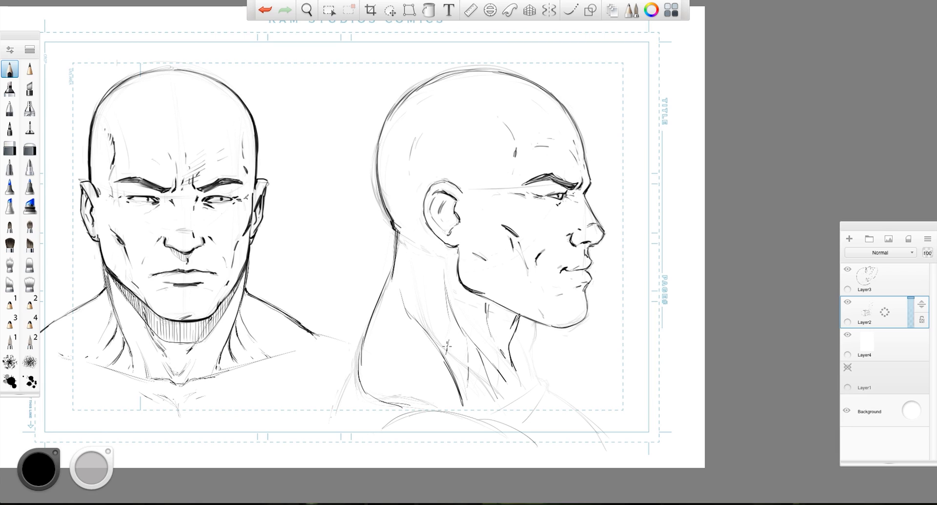
left_click_drag(451, 332, 447, 365)
left_click_drag(403, 285, 404, 265)
left_click_drag(423, 318, 427, 305)
Step: Redraw the profile's chest line, upper back edge and shoulder curve in darker pencil
left_click_drag(520, 376, 620, 461)
left_click_drag(358, 367, 341, 411)
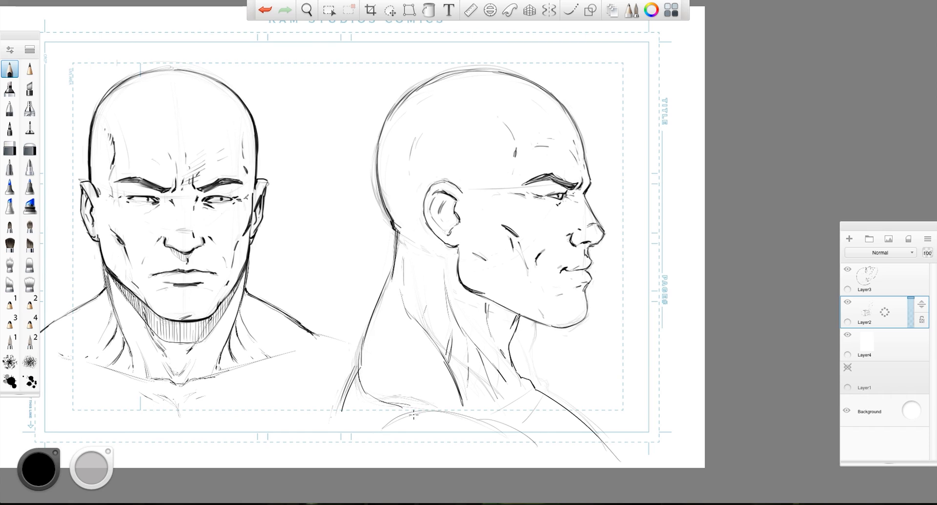
mouse_move(414, 413)
left_mouse_down()
mouse_move(434, 408)
mouse_move(487, 421)
left_mouse_up()
Step: Strengthen the profile's neck muscle and throat lines and define the collarbone at the base of the neck
mouse_move(443, 281)
left_mouse_down()
mouse_move(452, 318)
mouse_move(500, 372)
left_mouse_up()
mouse_move(486, 306)
left_mouse_down()
mouse_move(488, 325)
mouse_move(488, 316)
left_mouse_up()
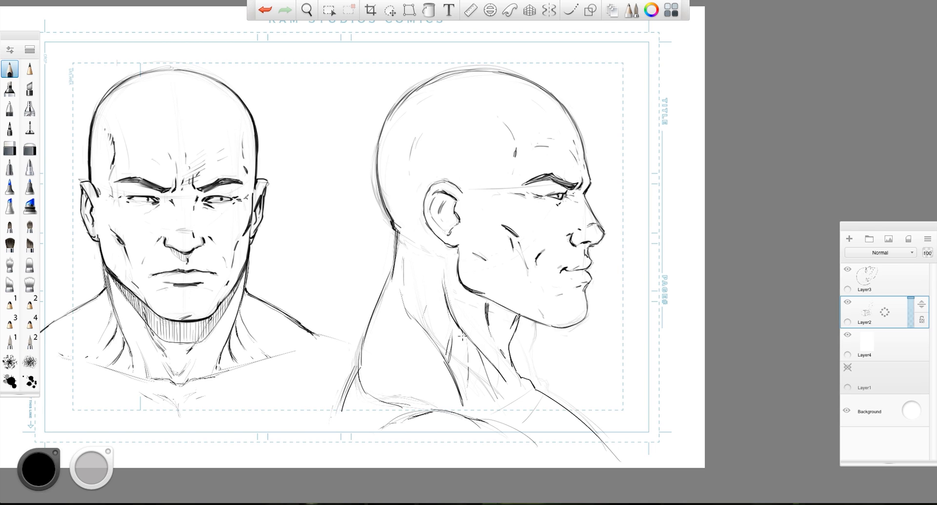
left_click_drag(476, 349, 495, 394)
left_click_drag(460, 324, 448, 364)
mouse_move(519, 319)
left_mouse_down()
mouse_move(510, 357)
mouse_move(530, 385)
mouse_move(499, 417)
mouse_move(488, 403)
mouse_move(504, 394)
left_mouse_up()
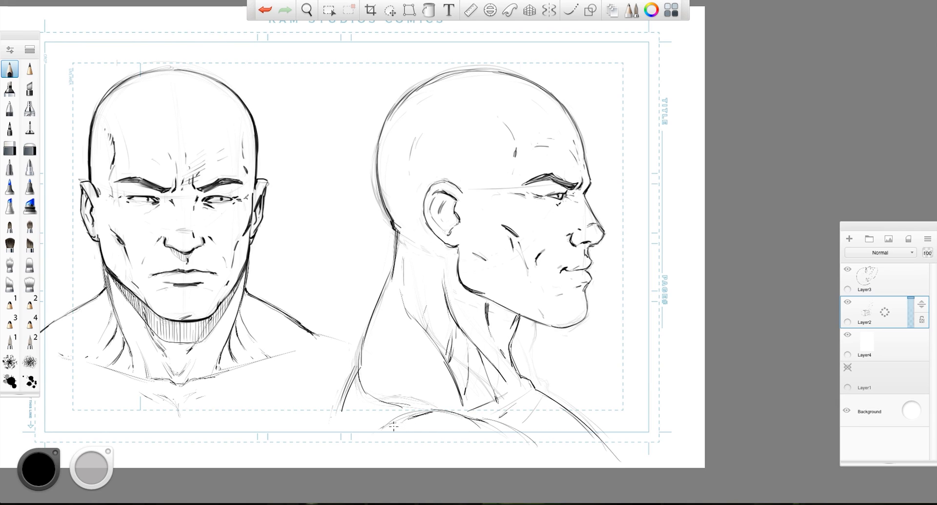
Step: Extend the profile's shoulder curve and reinforce the back-of-neck contour up to the skull base
left_click_drag(409, 419, 376, 440)
left_click_drag(356, 391, 369, 323)
left_click_drag(389, 275, 402, 232)
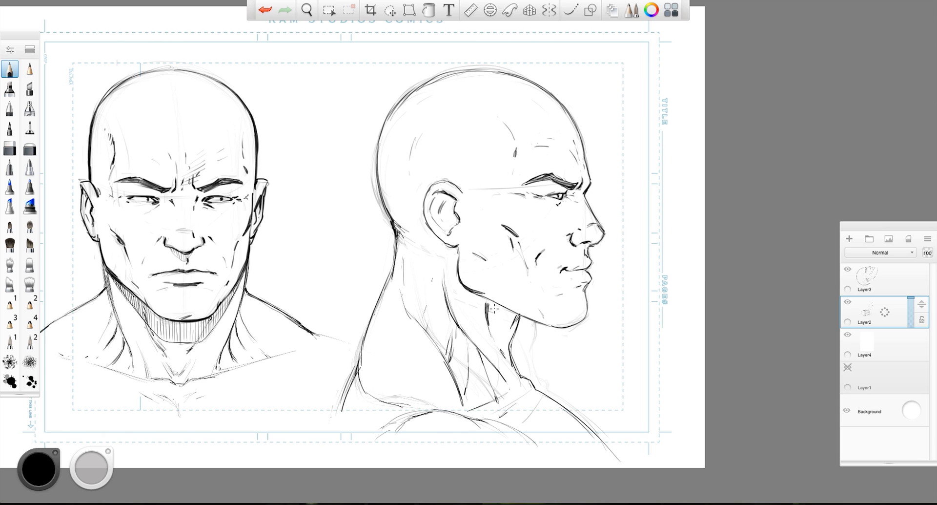
Step: Hatch a shadow beneath the profile's jaw, between the jawline and the throat line
mouse_move(485, 302)
left_mouse_down()
mouse_move(490, 327)
mouse_move(483, 293)
mouse_move(509, 341)
mouse_move(516, 334)
left_mouse_up()
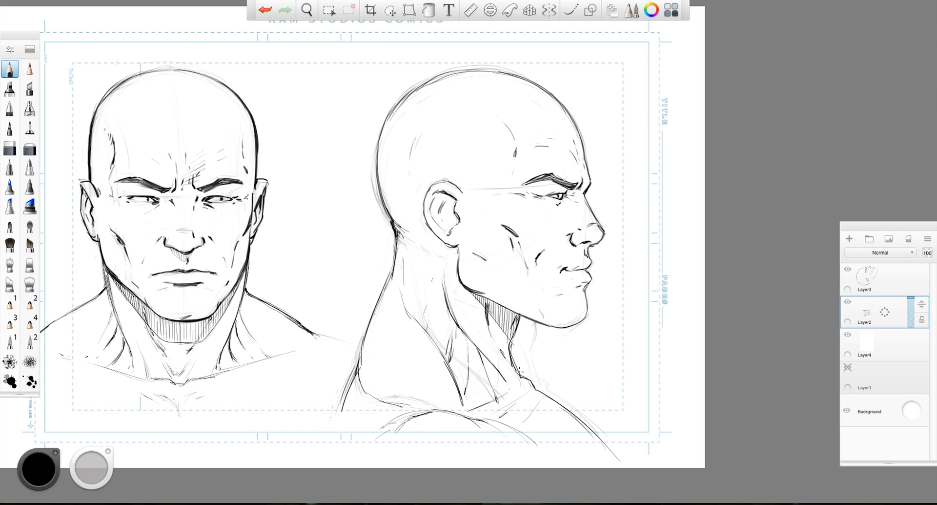
Step: Darken the profile's collarbone and upper back edge, and add shading strokes between the neck muscles
mouse_move(488, 401)
left_mouse_down()
mouse_move(505, 393)
mouse_move(501, 413)
left_mouse_up()
left_click_drag(494, 420, 505, 411)
left_click_drag(355, 371, 343, 410)
left_click_drag(469, 382, 464, 401)
left_click_drag(486, 368, 493, 390)
mouse_move(479, 350)
left_mouse_down()
mouse_move(505, 385)
mouse_move(486, 346)
mouse_move(502, 398)
mouse_move(490, 394)
mouse_move(489, 384)
mouse_move(508, 389)
mouse_move(478, 401)
mouse_move(521, 385)
left_mouse_up()
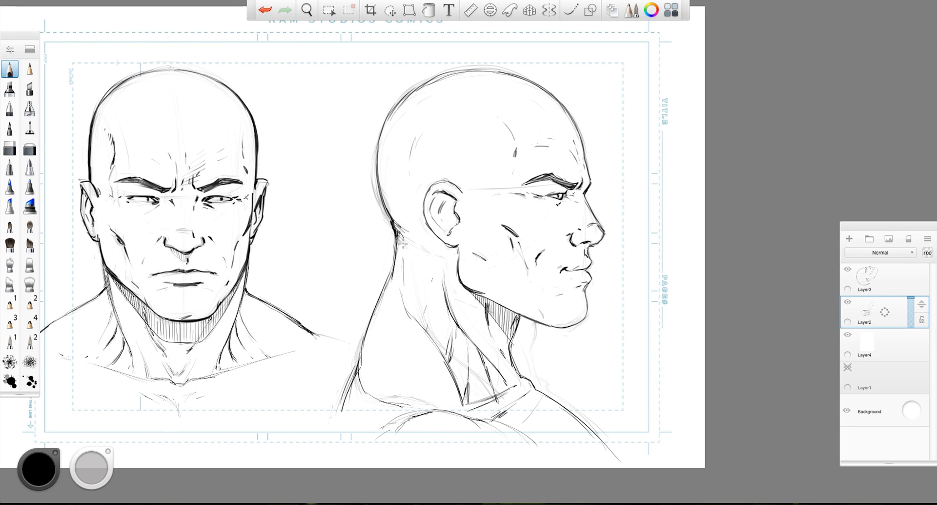
left_click_drag(496, 397, 492, 405)
left_click_drag(433, 320, 428, 331)
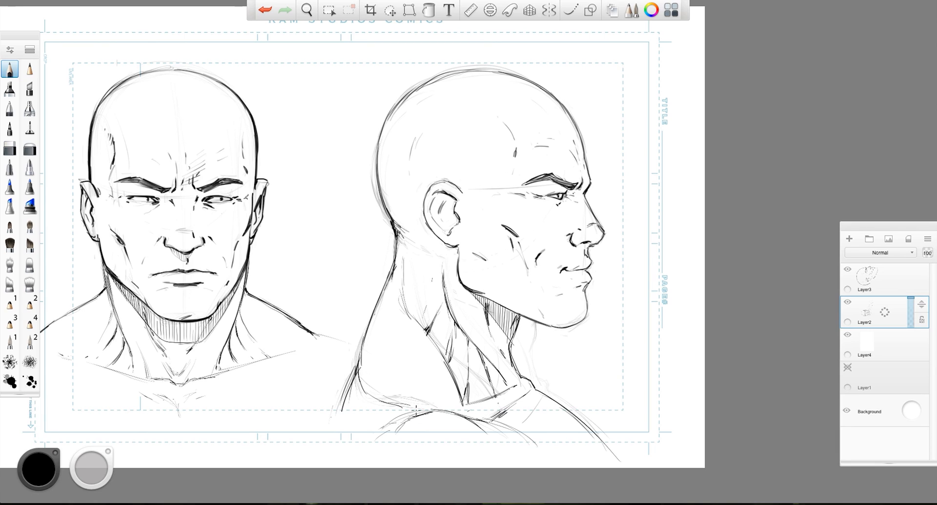
Step: Thicken the back-of-skull outline on the profile head down to the nape, and touch up the trapezius edge
left_click_drag(358, 382, 365, 367)
mouse_move(380, 134)
left_mouse_down()
mouse_move(377, 202)
mouse_move(375, 181)
mouse_move(393, 221)
left_mouse_up()
left_click_drag(380, 196, 392, 219)
left_click_drag(376, 177, 388, 213)
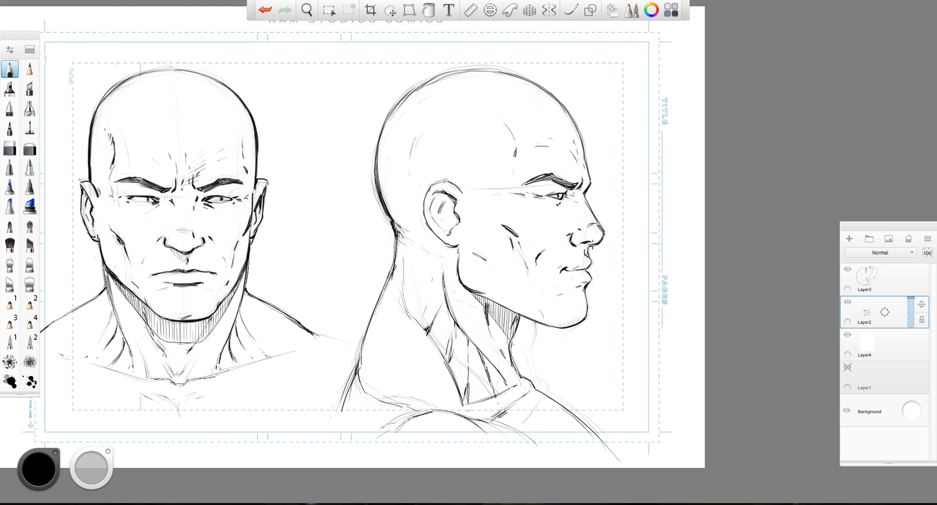
Step: Add long muscle strokes along the front of the profile's trapezius from the skull base down to the collarbone
key("space")
mouse_move(225, 172)
left_mouse_down()
mouse_move(181, 128)
mouse_move(255, 147)
mouse_move(253, 167)
left_mouse_up()
key("space")
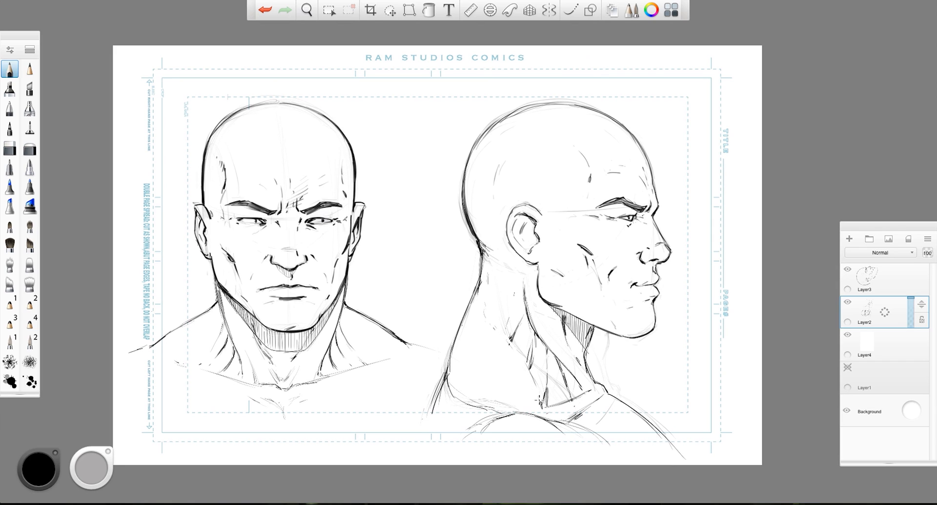
left_click_drag(531, 381, 543, 406)
left_click_drag(511, 354, 525, 376)
left_click_drag(500, 320, 514, 356)
left_click_drag(496, 297, 505, 331)
left_click_drag(522, 371, 541, 400)
mouse_move(501, 328)
left_mouse_down()
mouse_move(484, 256)
mouse_move(486, 267)
left_mouse_up()
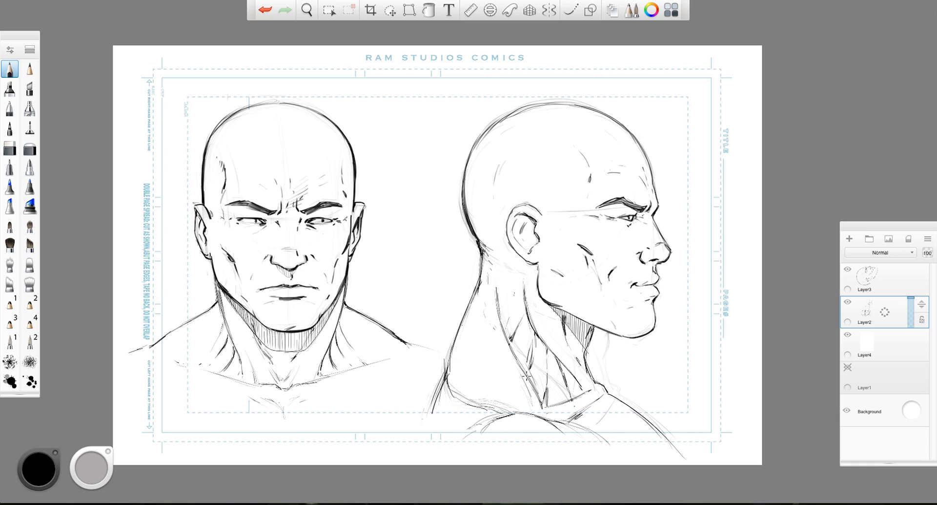
mouse_move(482, 288)
left_mouse_down()
mouse_move(475, 326)
mouse_move(490, 384)
left_mouse_up()
left_click_drag(492, 367, 491, 384)
key("ctrl+z")
key("ctrl+z")
key("ctrl+z")
Step: Touch up the profile's neck muscle lines and ear, and add a light contour stroke on the front view's shoulder
left_click_drag(542, 406, 530, 381)
left_click_drag(529, 227, 536, 244)
left_click_drag(390, 379, 418, 377)
left_click_drag(535, 331, 531, 342)
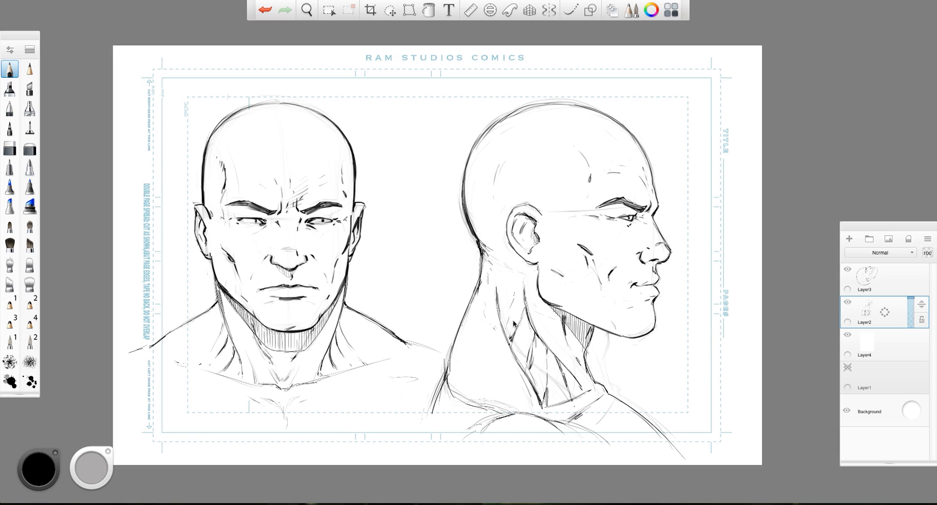
key("space")
left_click_drag(302, 361, 299, 417)
key("space")
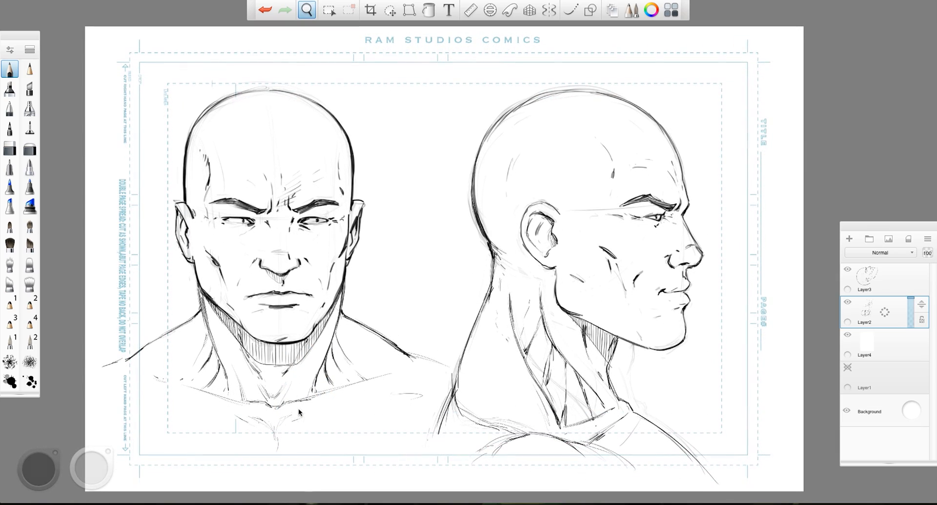